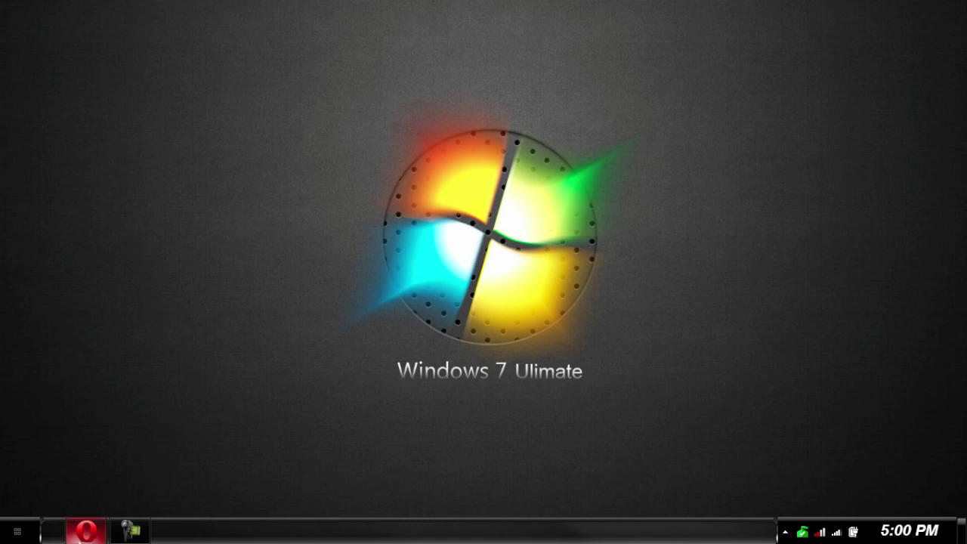
Restore the Opera window, which shows the Tor Project's Tor Browser Bundle download page.
left_click(85, 530)
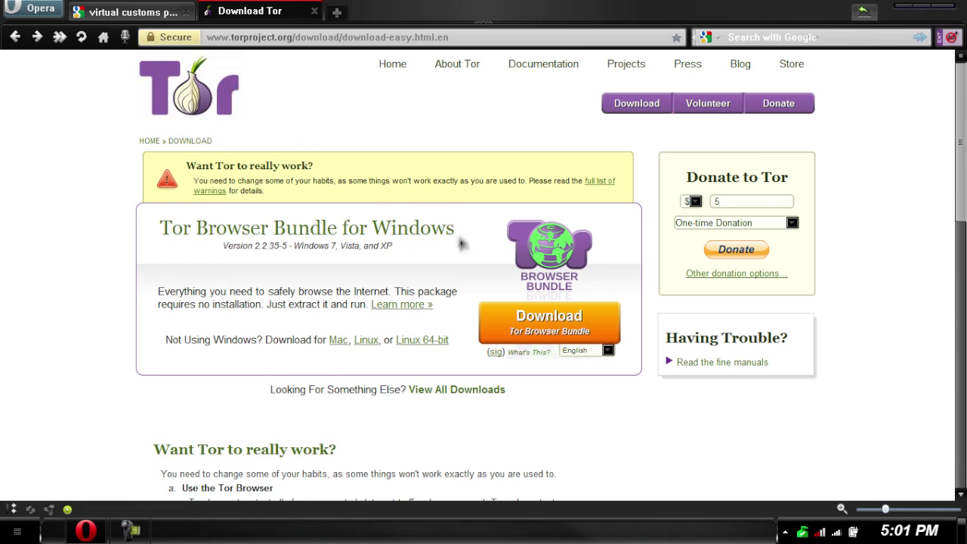
Save the Windows Tor Browser Bundle installer from the download page into the Downloads folder.
left_click(459, 38)
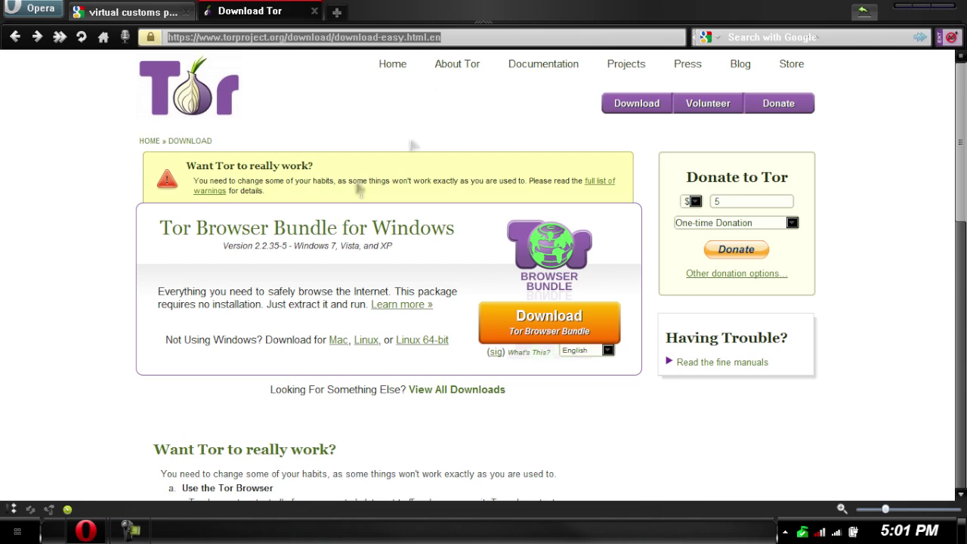
left_click(542, 321)
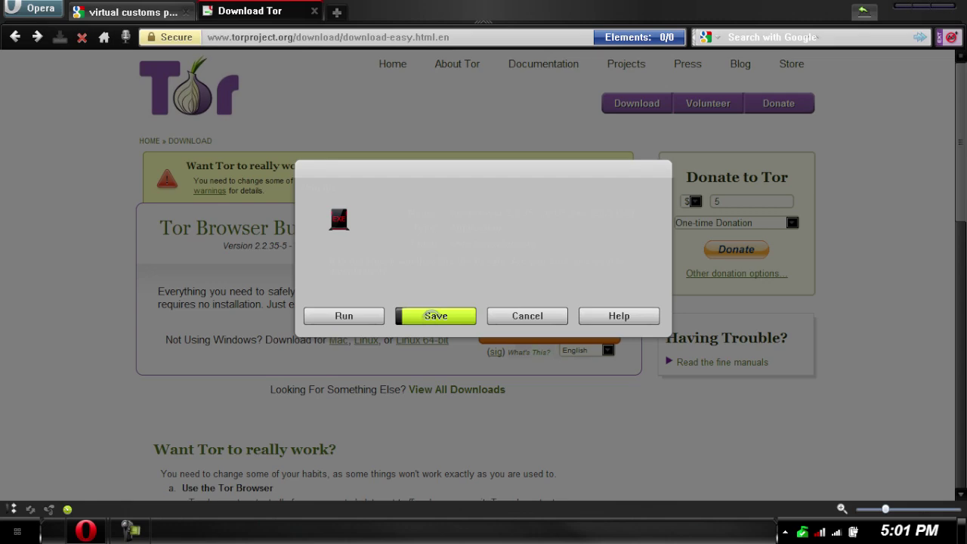
left_click(431, 317)
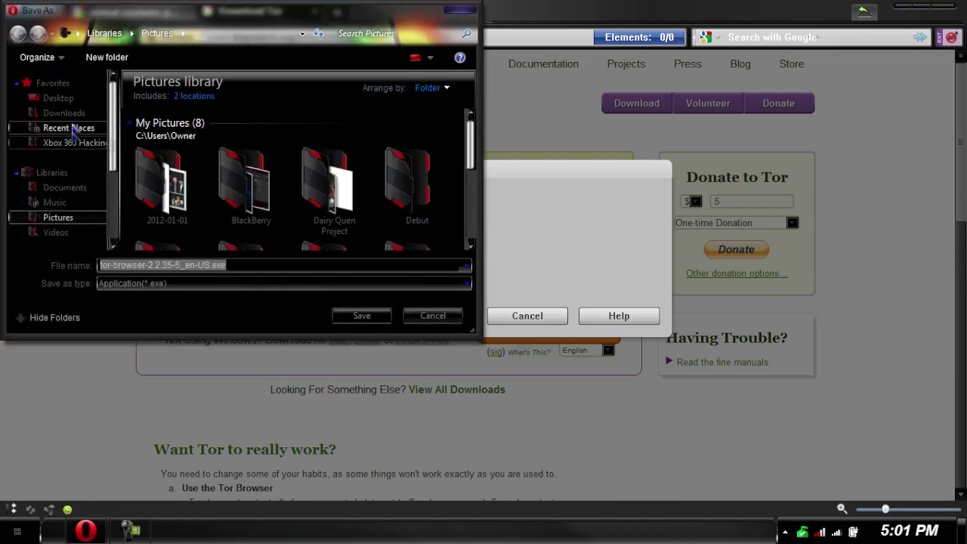
left_click(76, 117)
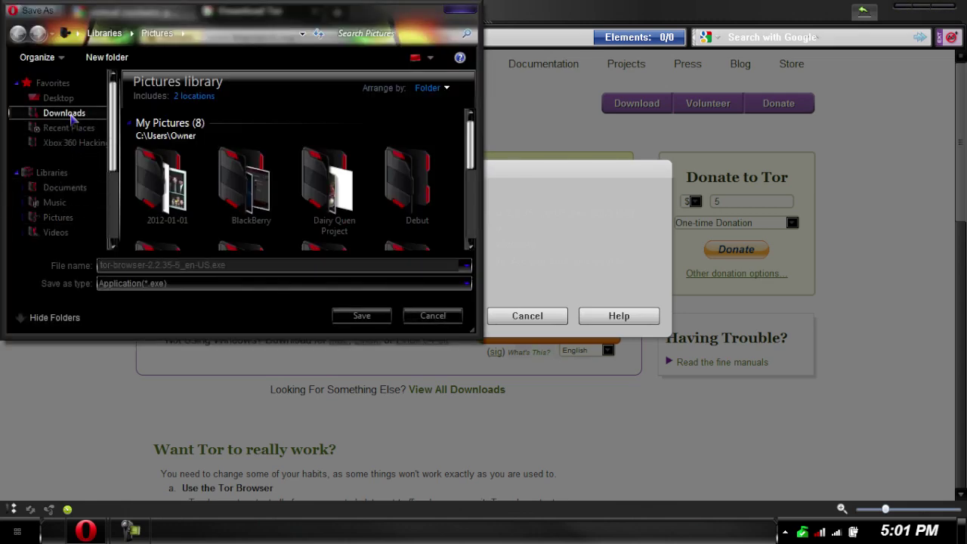
left_click(352, 320)
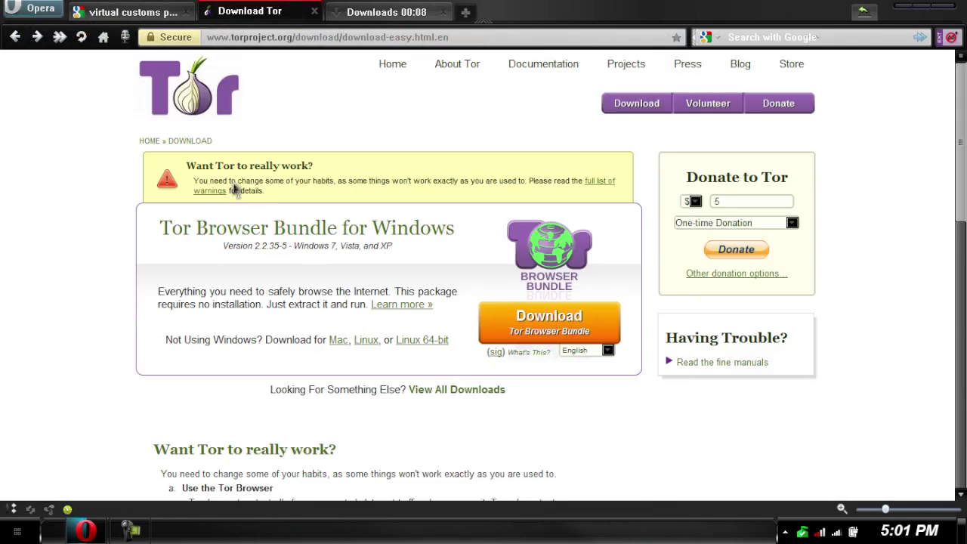
Open the Virtual Customs Windows 7 Premium Themes result and inspect its 403 Forbidden message.
left_click(130, 13)
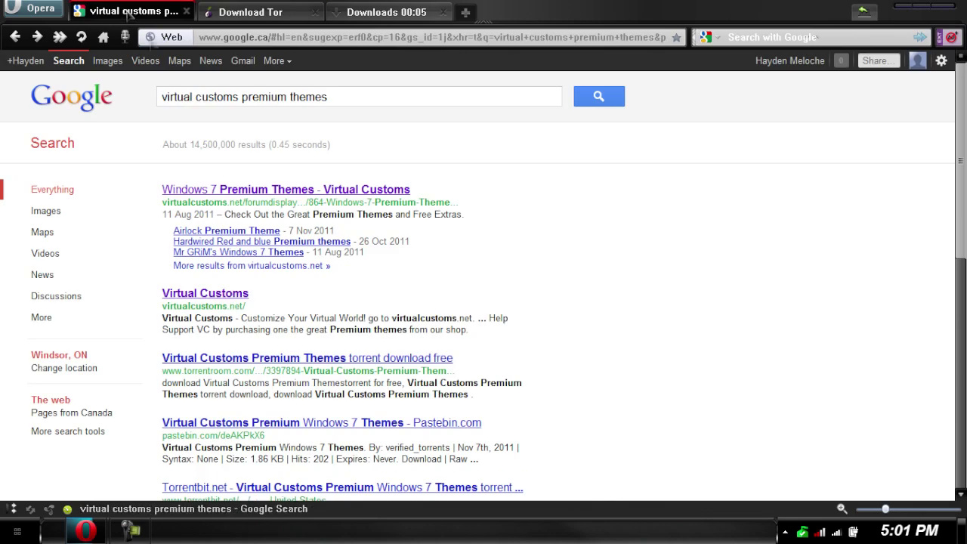
left_click(302, 190)
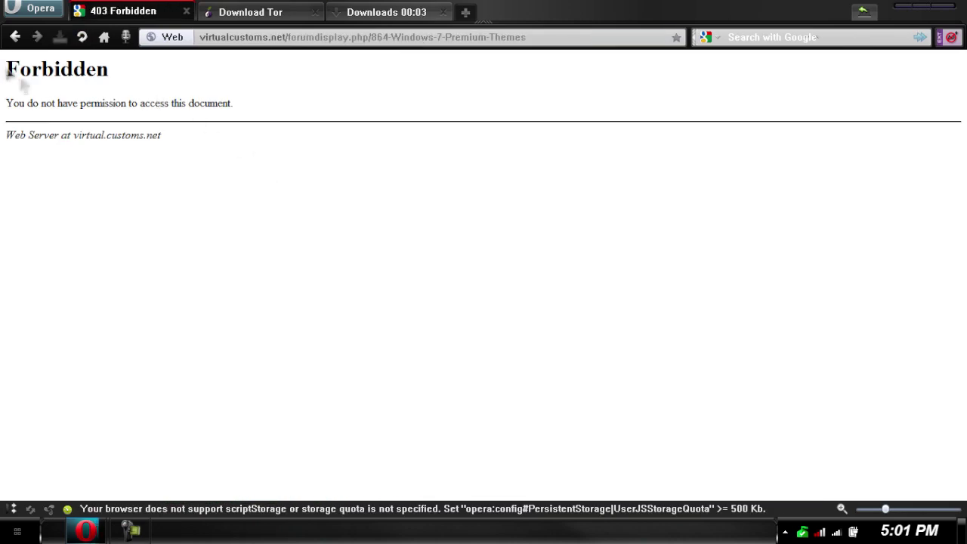
left_click_drag(4, 61, 175, 159)
left_click(175, 160)
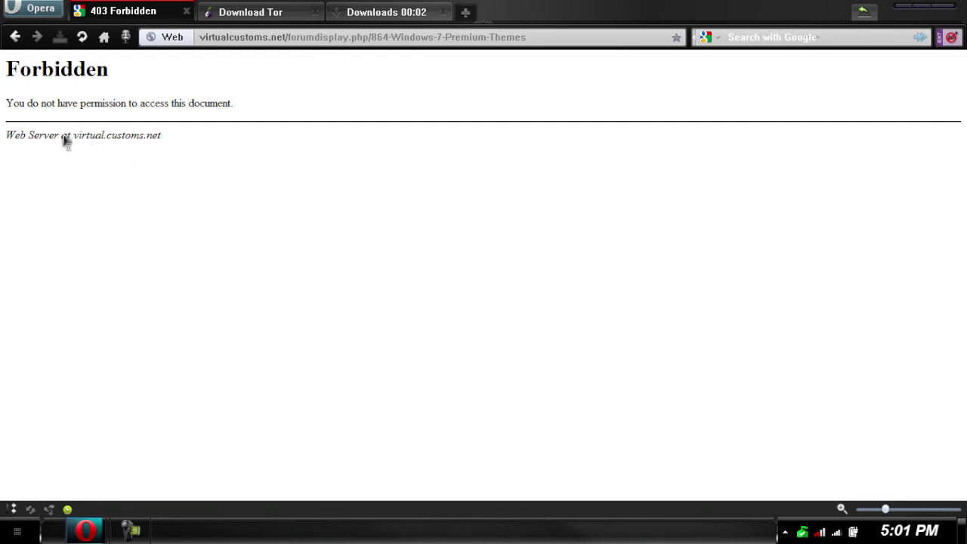
left_click_drag(62, 136, 162, 145)
left_click(189, 175)
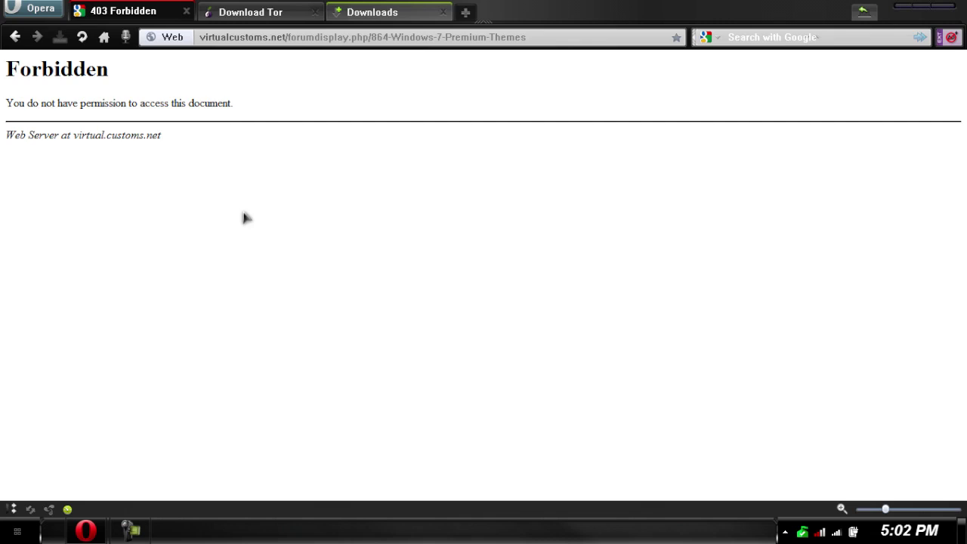
Retry the themes result, return to the search results, and view the completed downloads list.
left_click(15, 37)
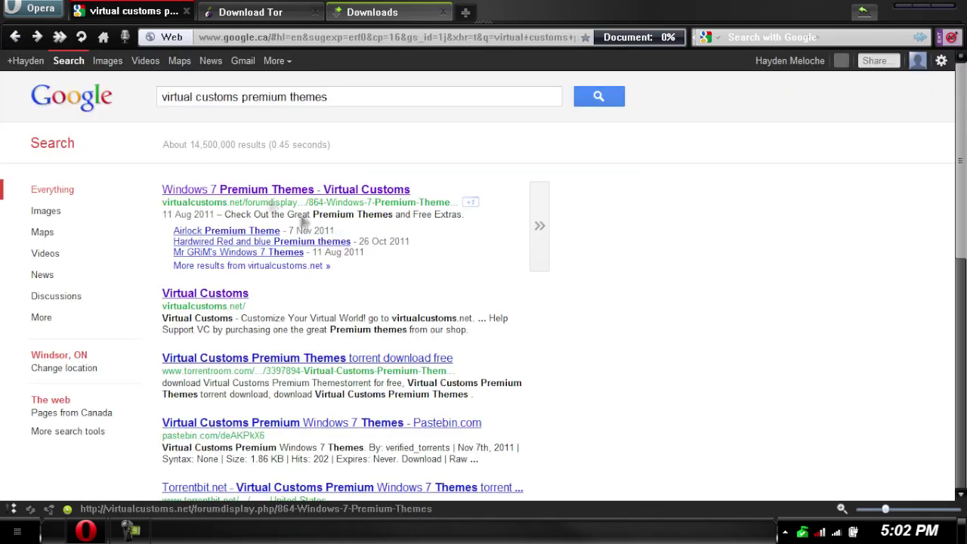
left_click(294, 195)
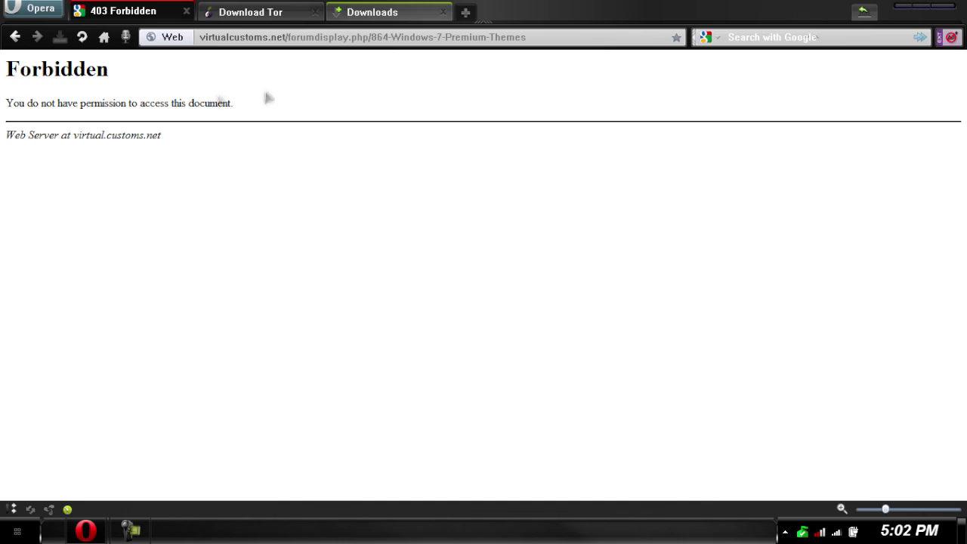
left_click(14, 36)
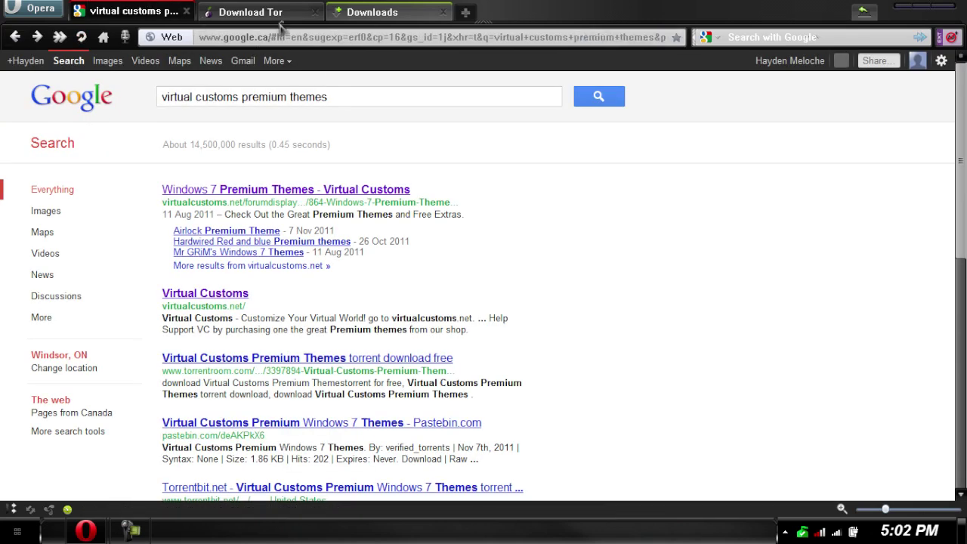
left_click(373, 12)
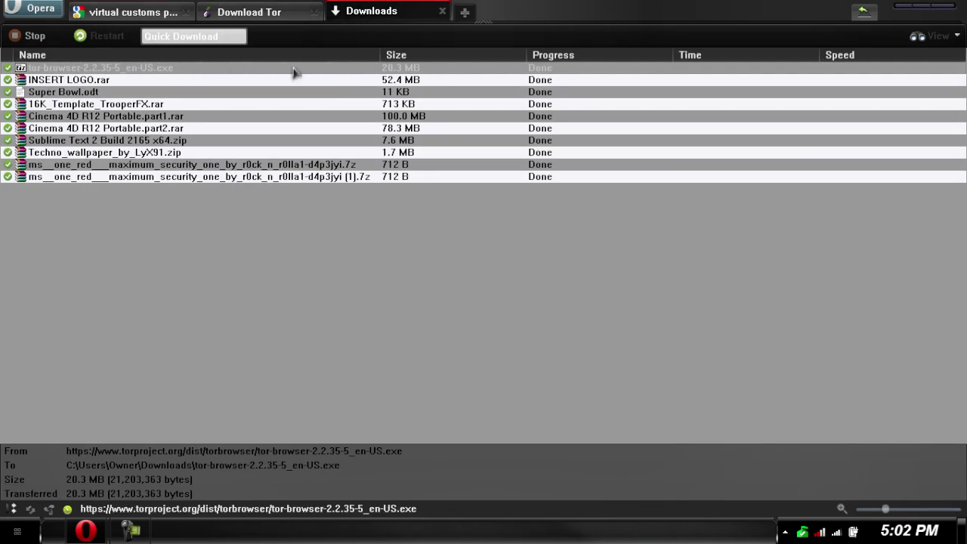
Run the downloaded tor-browser .exe and let 7-Zip extract it into Downloads.
double_click(218, 69)
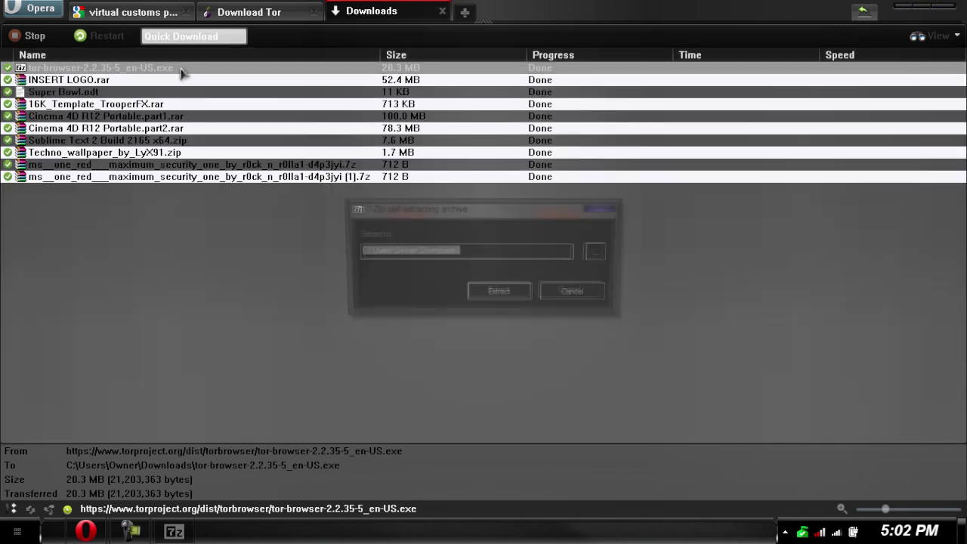
left_click(498, 295)
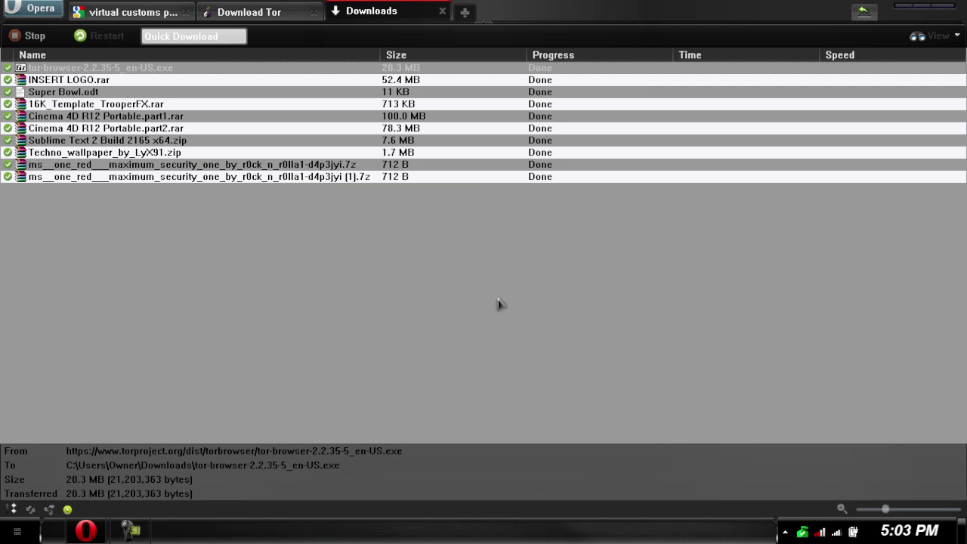
Open the extracted Tor Browser folder and close Opera's Tor download and downloads pages.
left_click(17, 531)
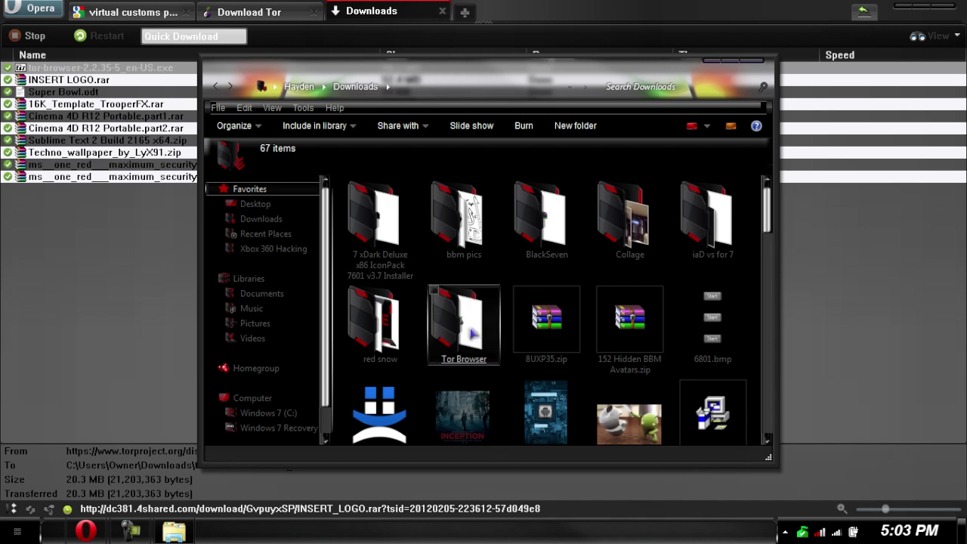
mouse_move(464, 324)
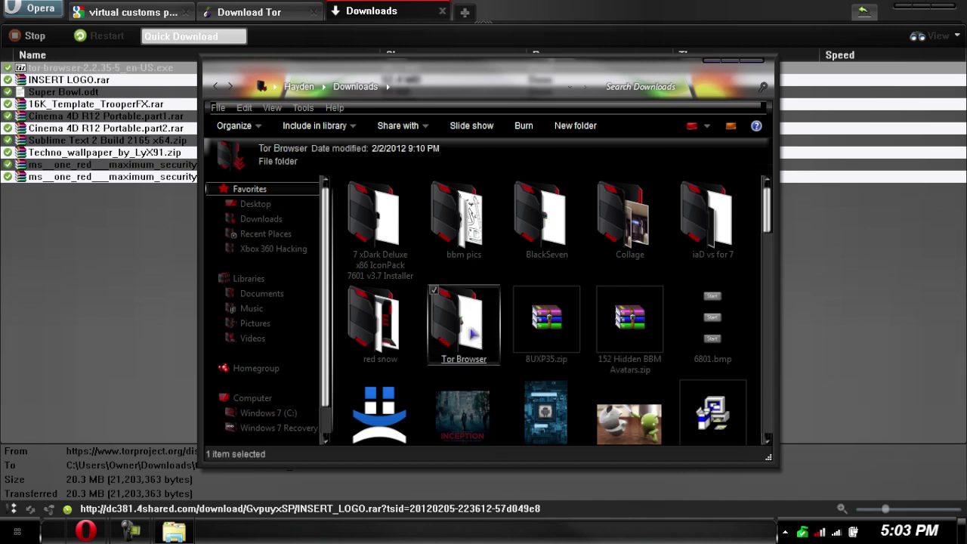
double_click(469, 330)
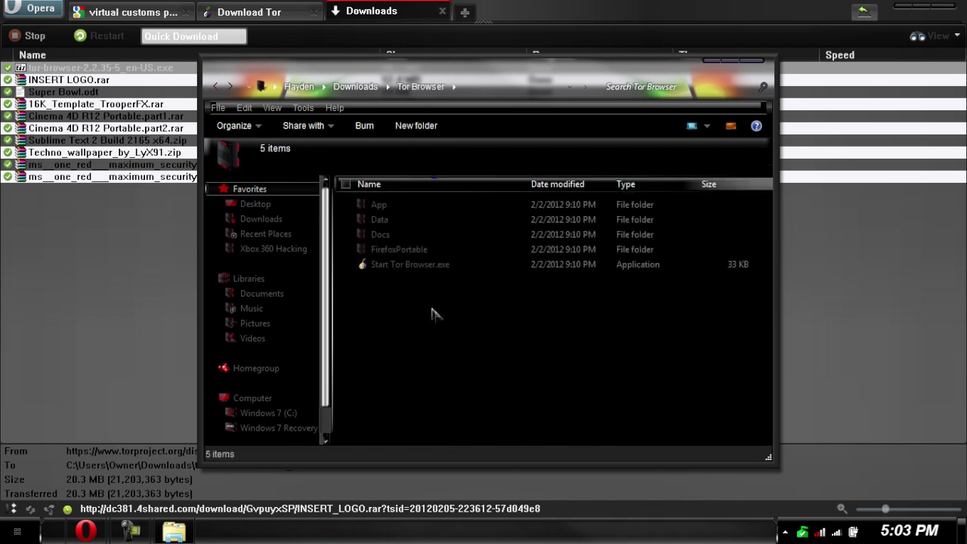
left_click(312, 14)
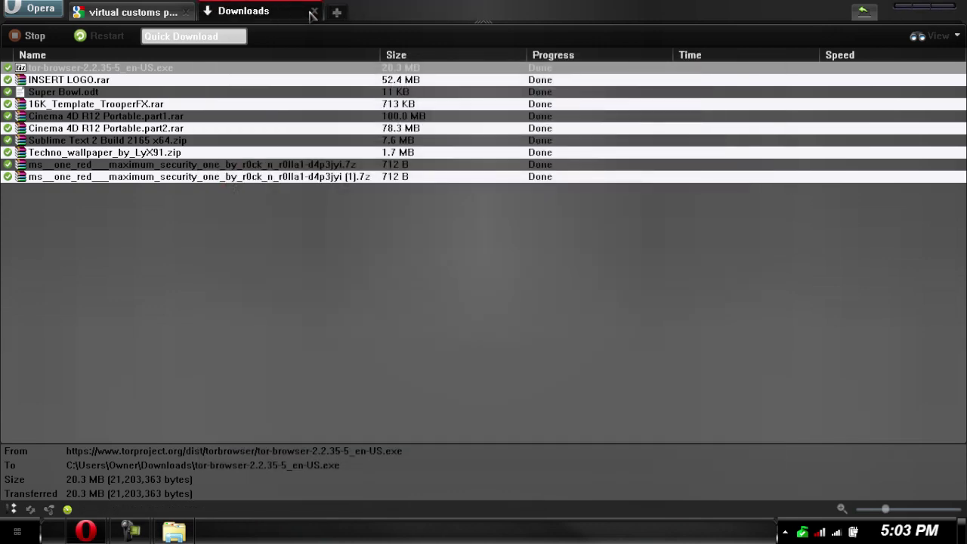
left_click(312, 12)
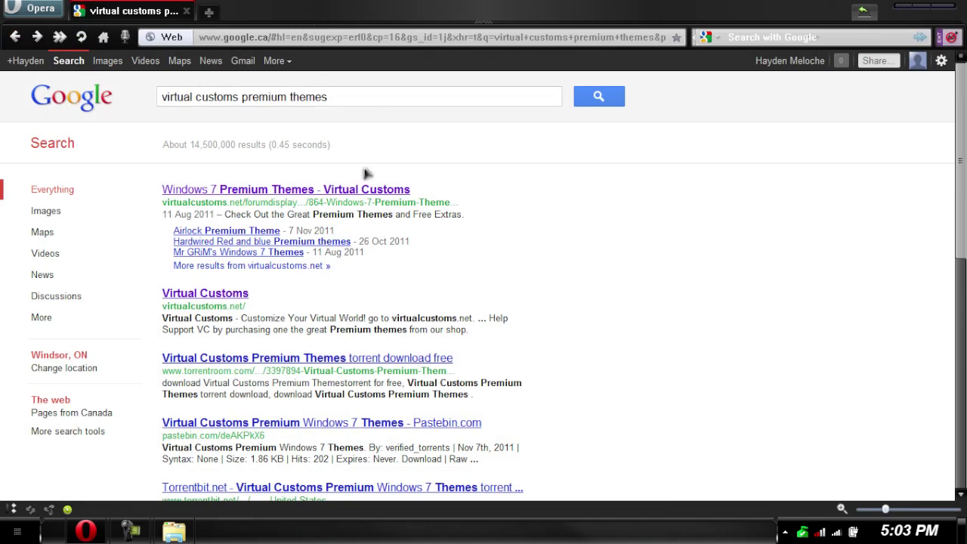
Reopen the 403 Forbidden themes page, copy its address, and minimize Opera.
left_click(355, 189)
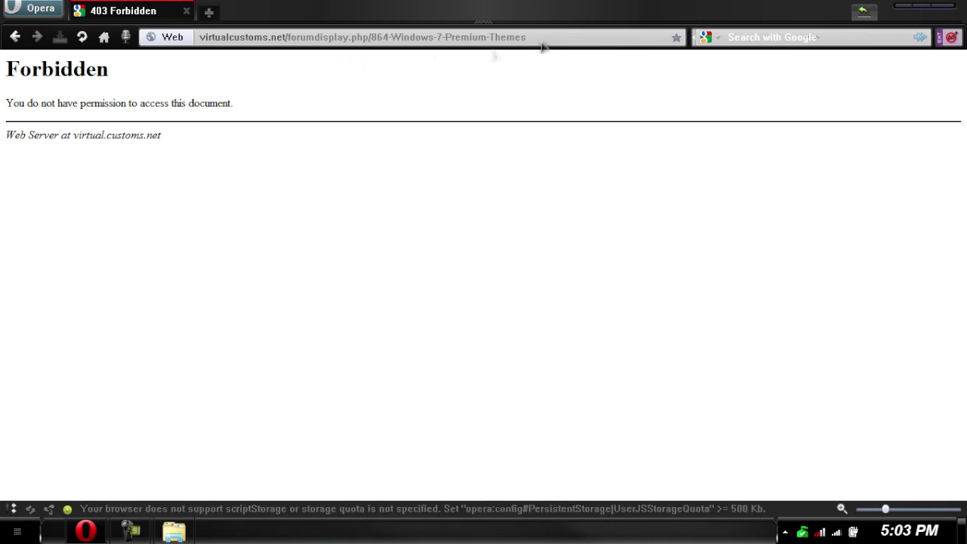
left_click(498, 38)
right_click(491, 37)
left_click(517, 92)
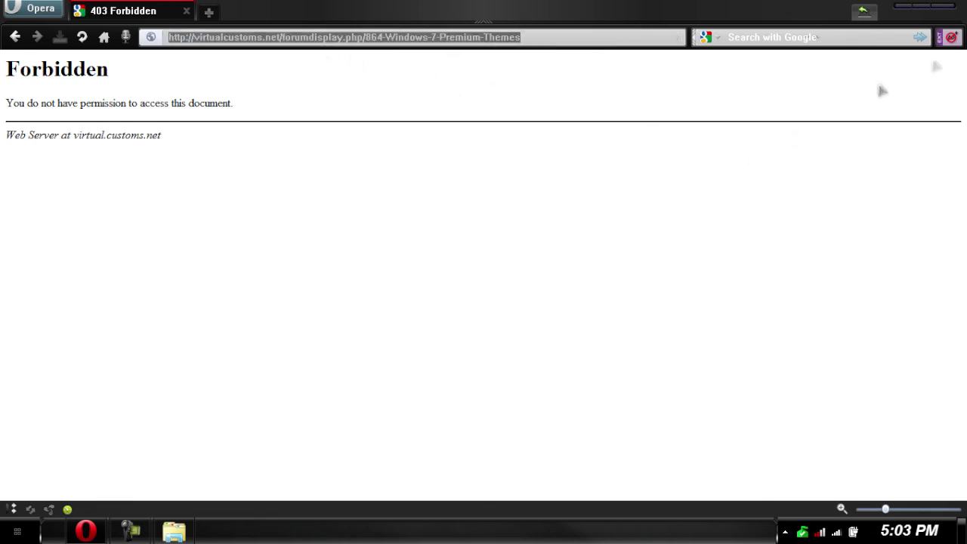
left_click(903, 5)
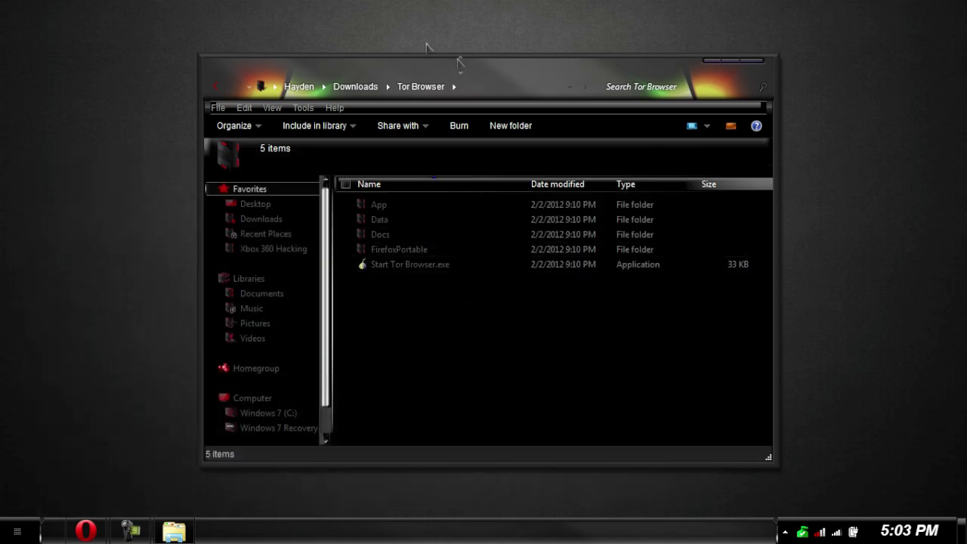
Peek into the App, Data and Docs folders, then launch Start Tor Browser.exe.
double_click(432, 206)
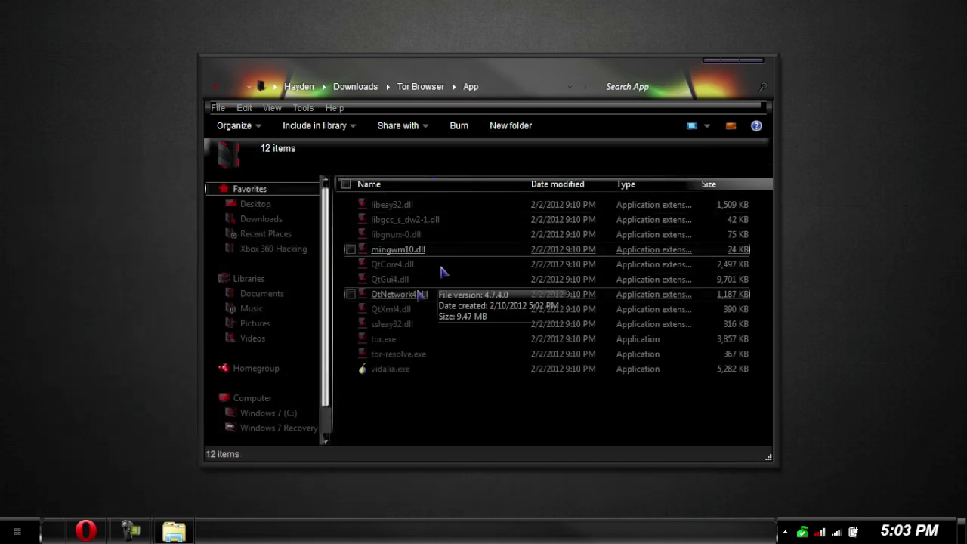
left_click(214, 85)
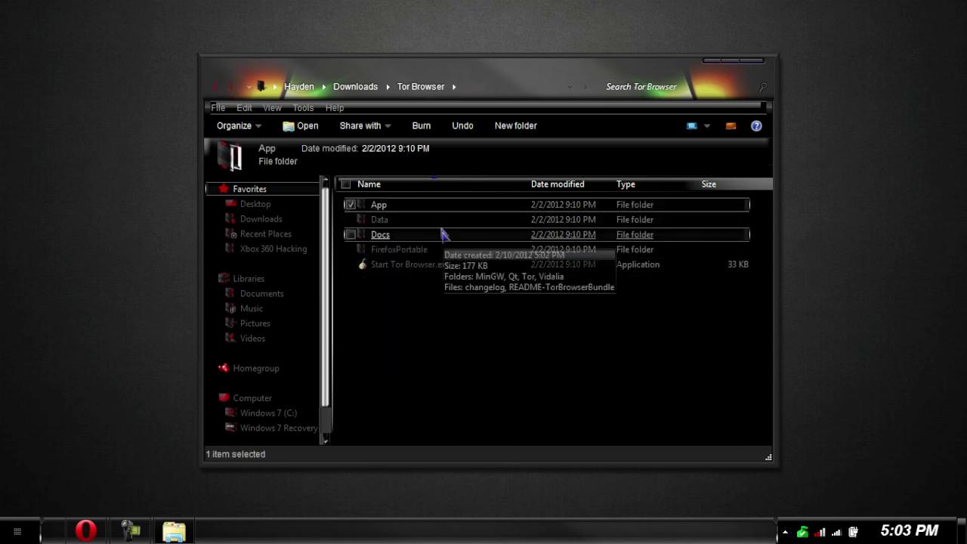
double_click(377, 218)
left_click(215, 86)
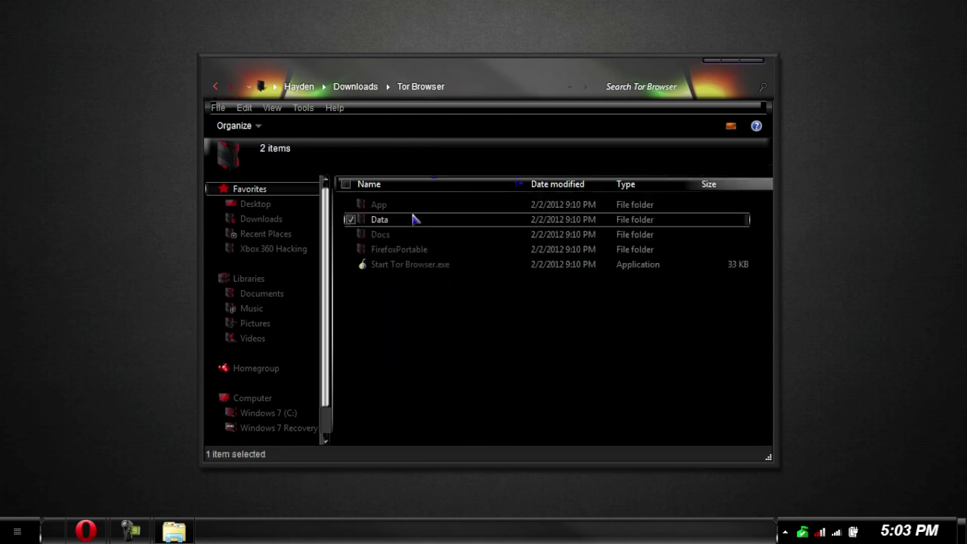
double_click(423, 235)
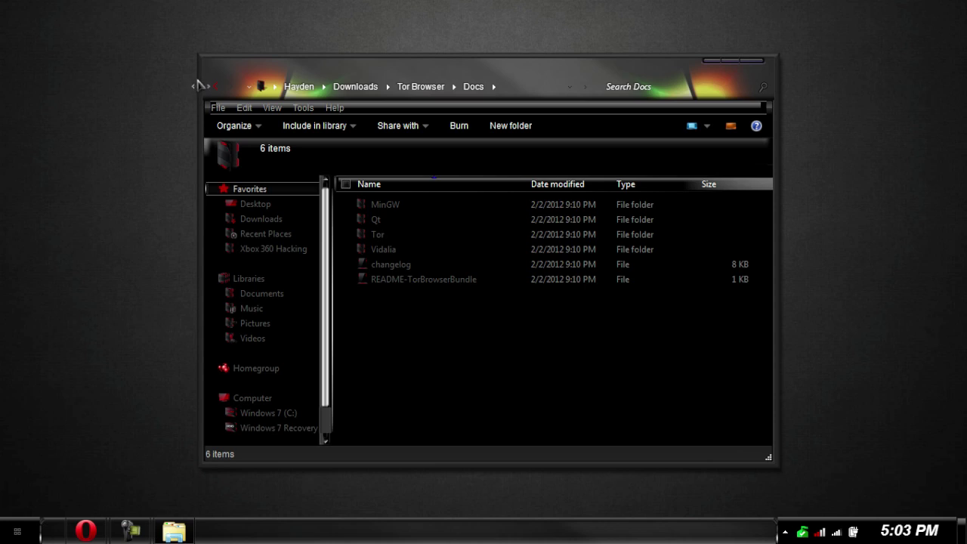
left_click(214, 87)
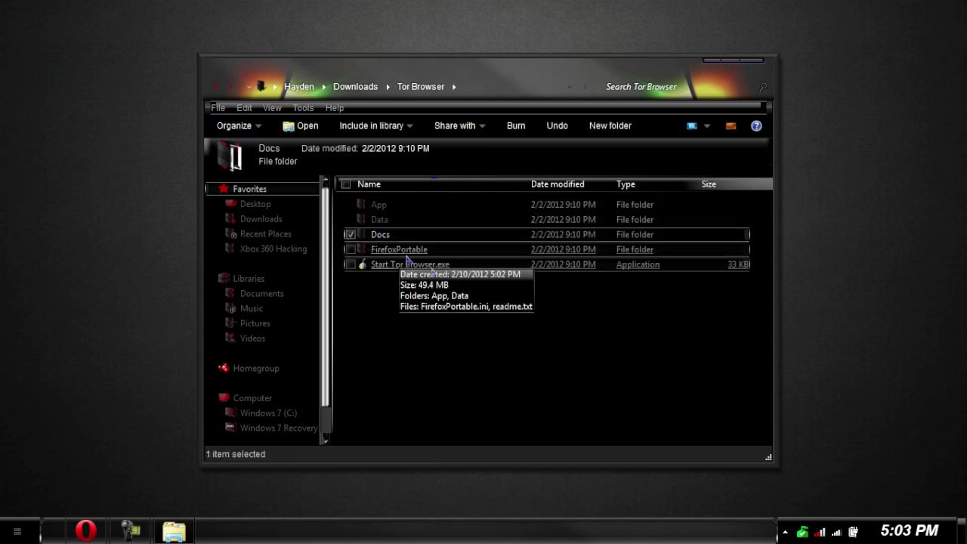
double_click(427, 266)
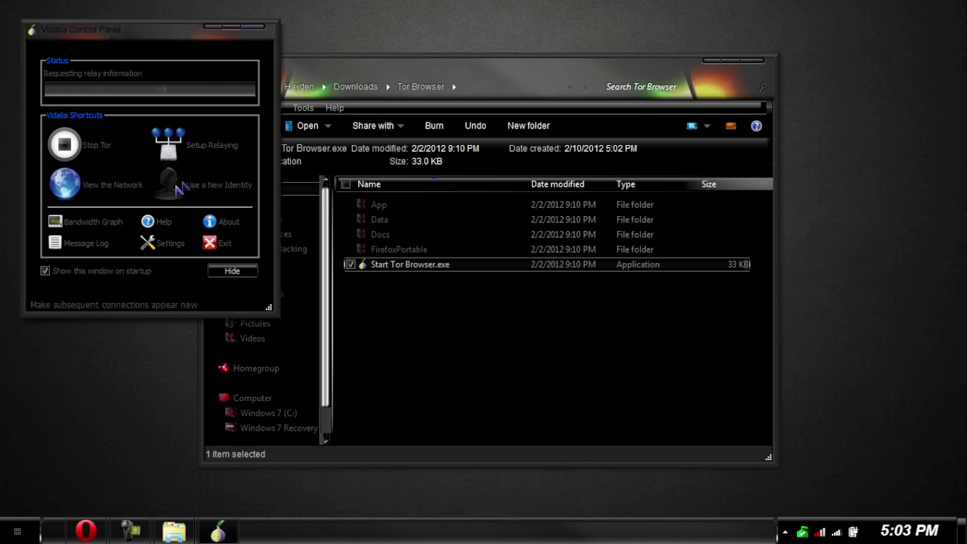
Browse Vidalia's General, Network and Services settings without changes, then view the Tor Network Map.
left_click(159, 248)
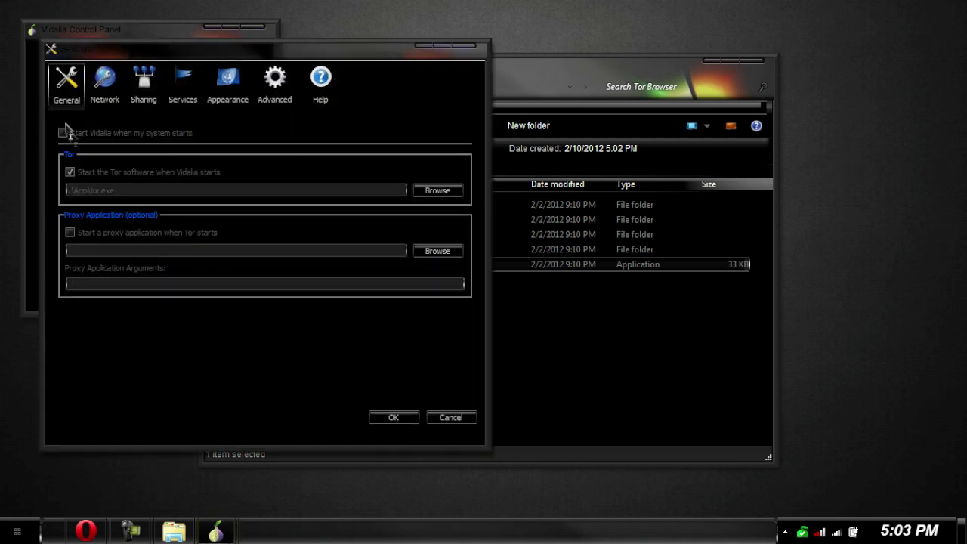
left_click(129, 83)
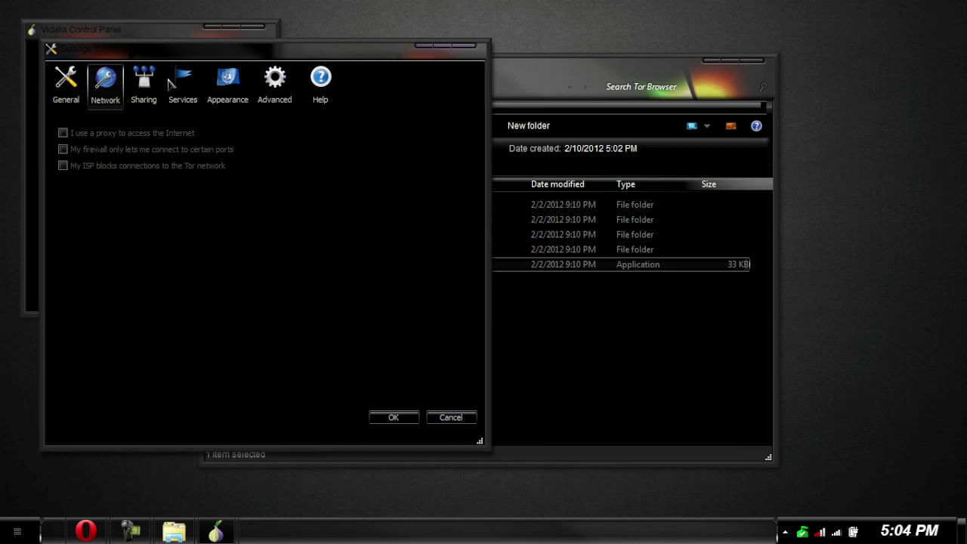
left_click(186, 81)
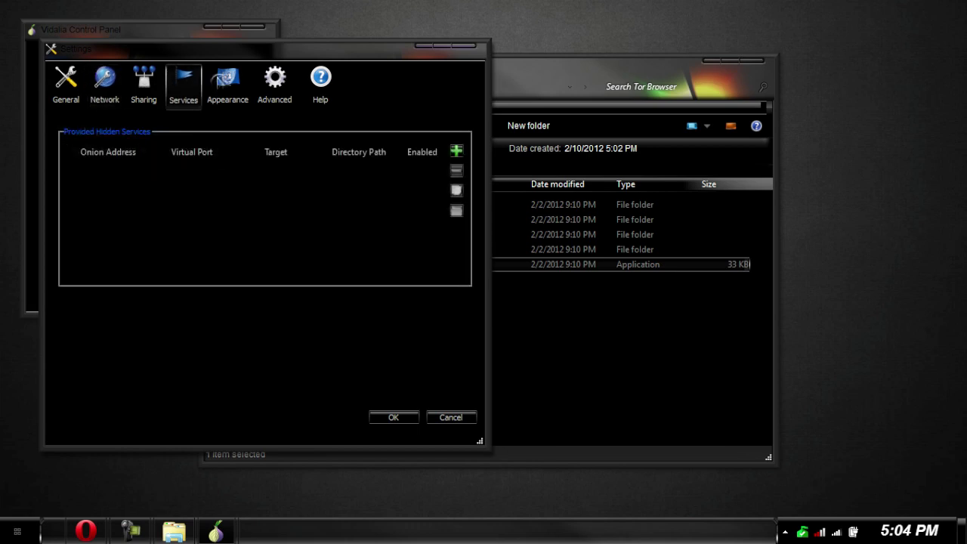
left_click(462, 46)
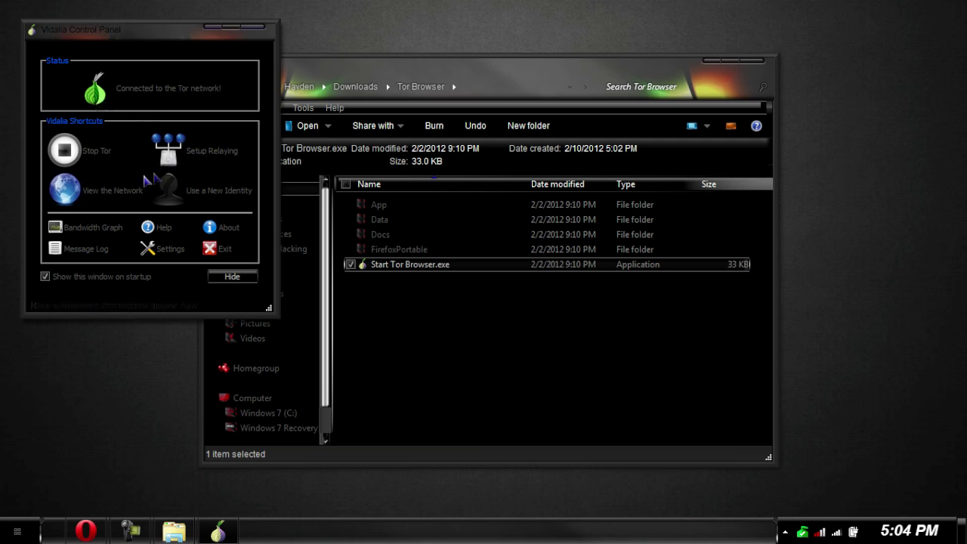
left_click(92, 195)
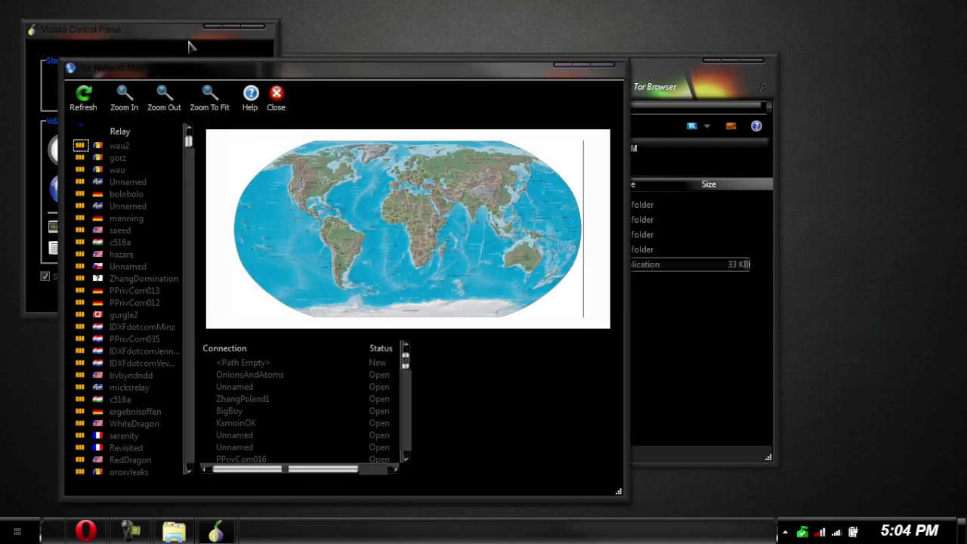
scroll(394, 264, "up", 2)
scroll(394, 264, "up", 2)
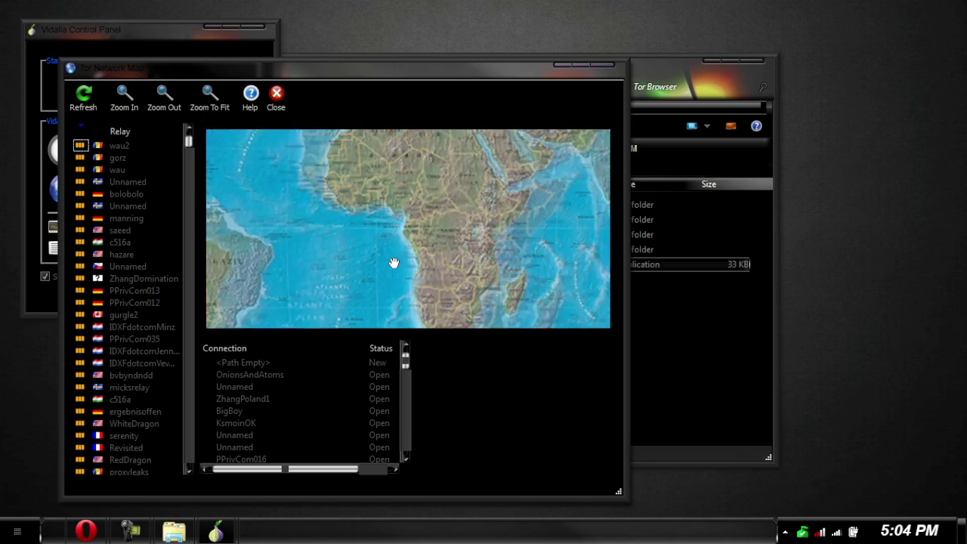
scroll(325, 259, "down", 4)
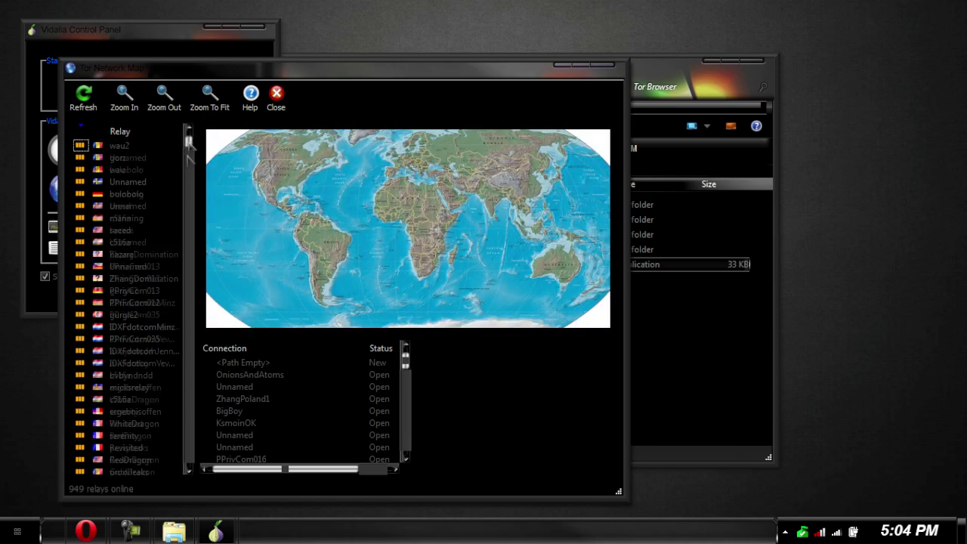
left_click(189, 347)
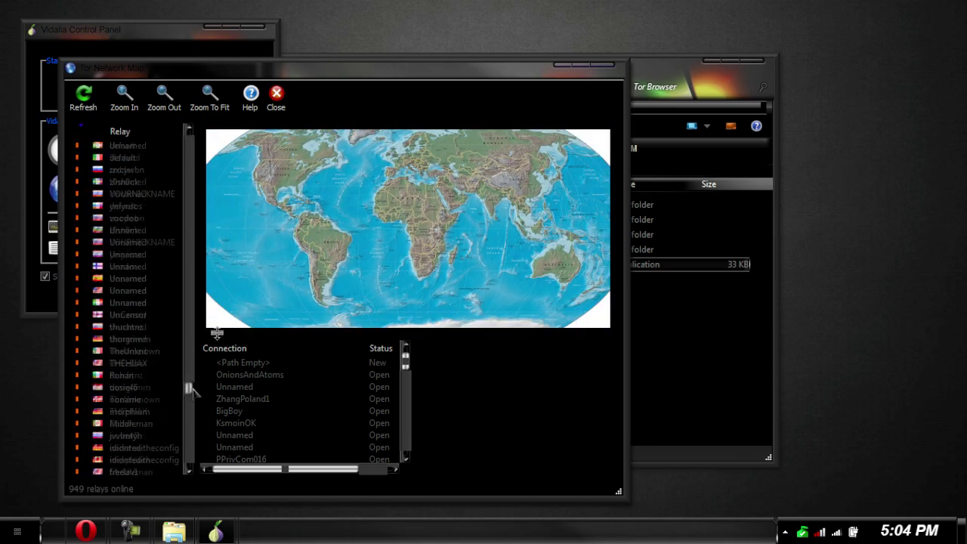
left_click(602, 65)
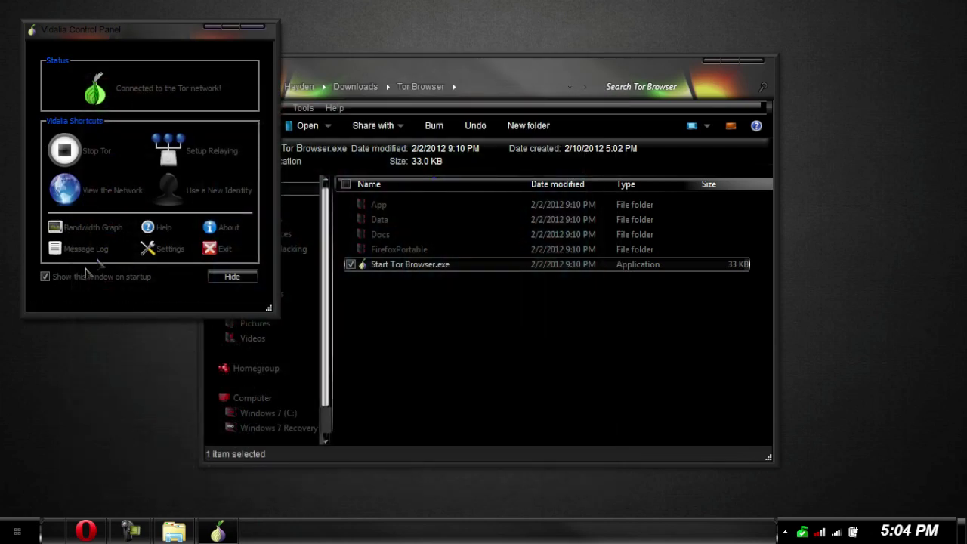
Stop and restart Tor in Vidalia, then exit the Firefox window that appears.
left_click(67, 150)
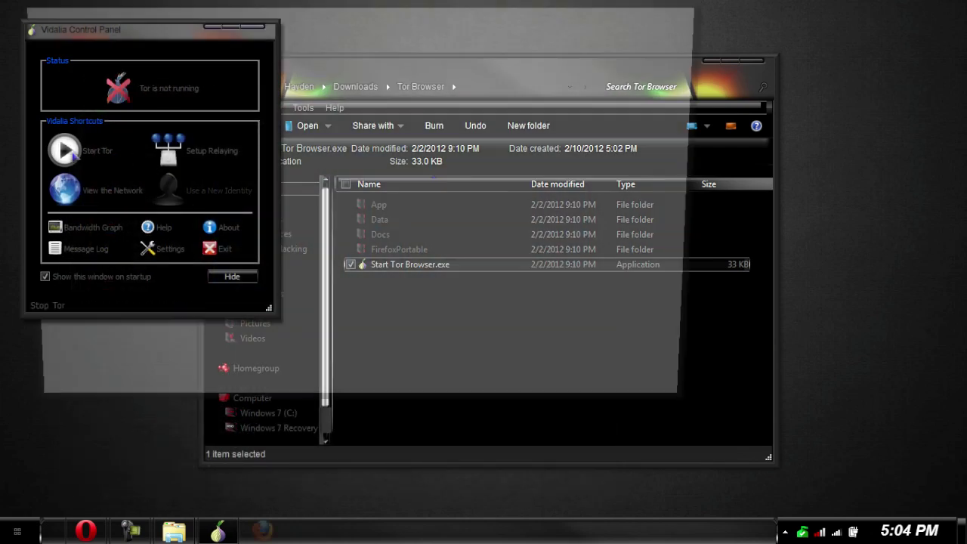
left_click(68, 151)
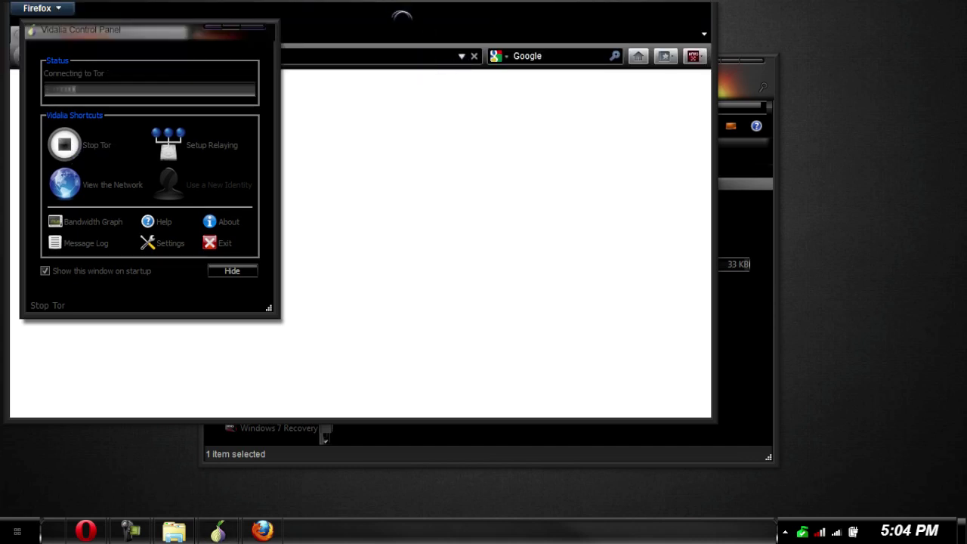
left_click_drag(401, 15, 506, 93)
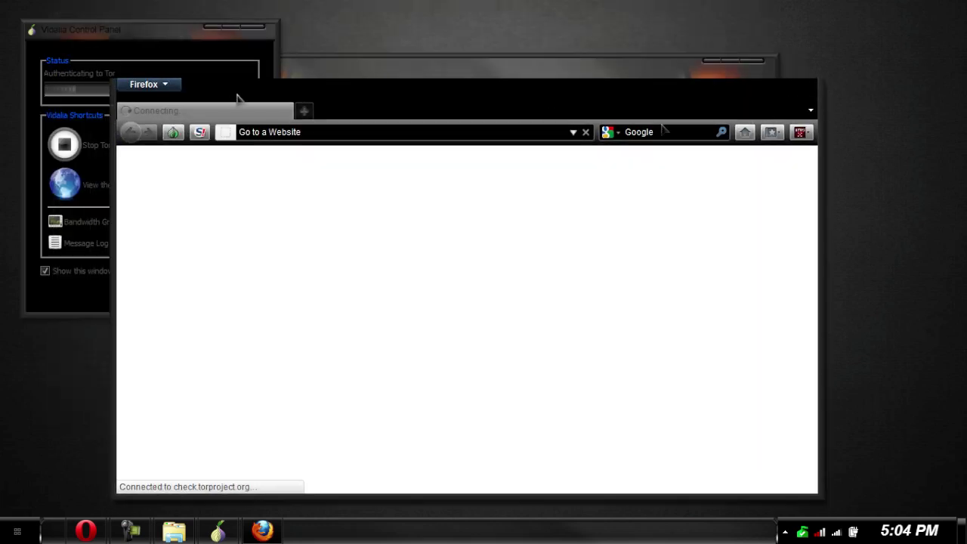
left_click(160, 86)
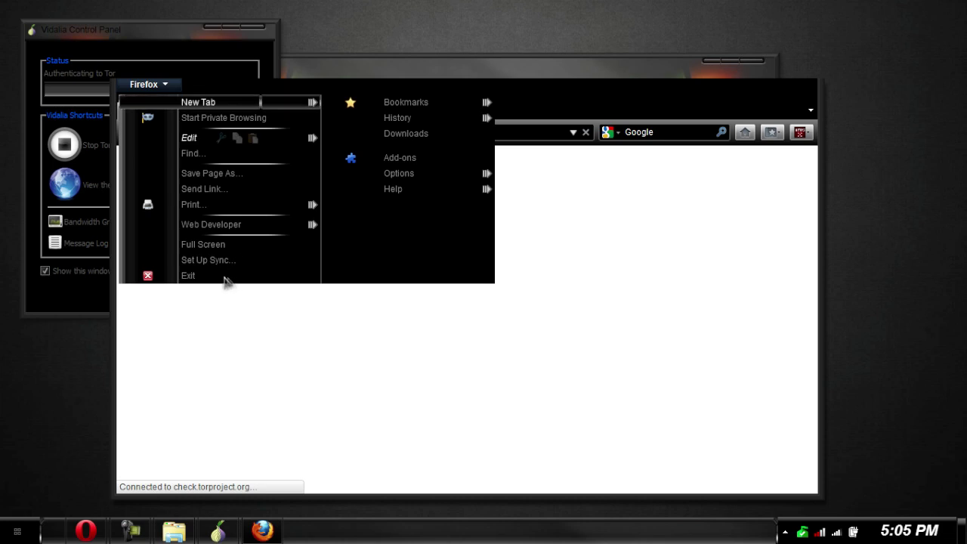
left_click(188, 276)
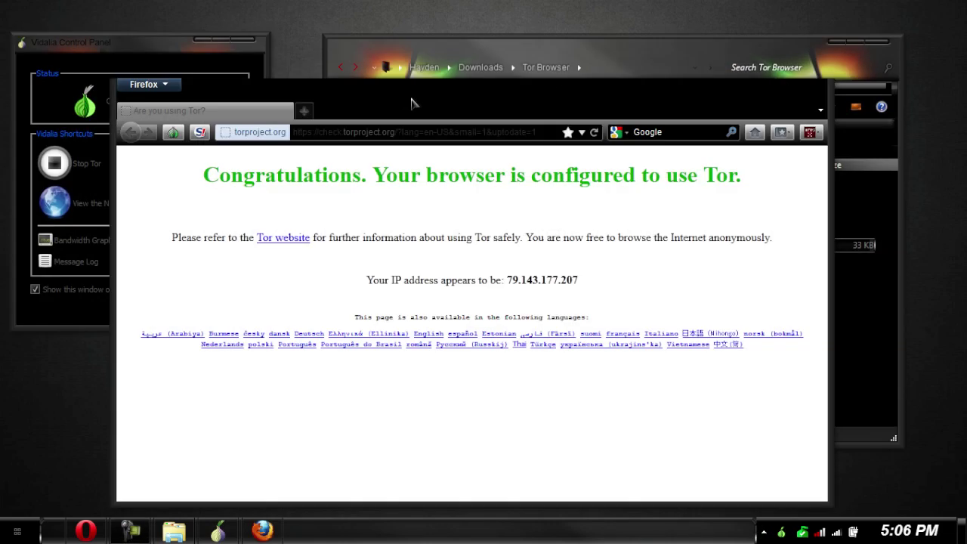
Maximize Tor Browser on the Tor check page and briefly highlight the reported IP address.
left_click_drag(414, 98, 407, 6)
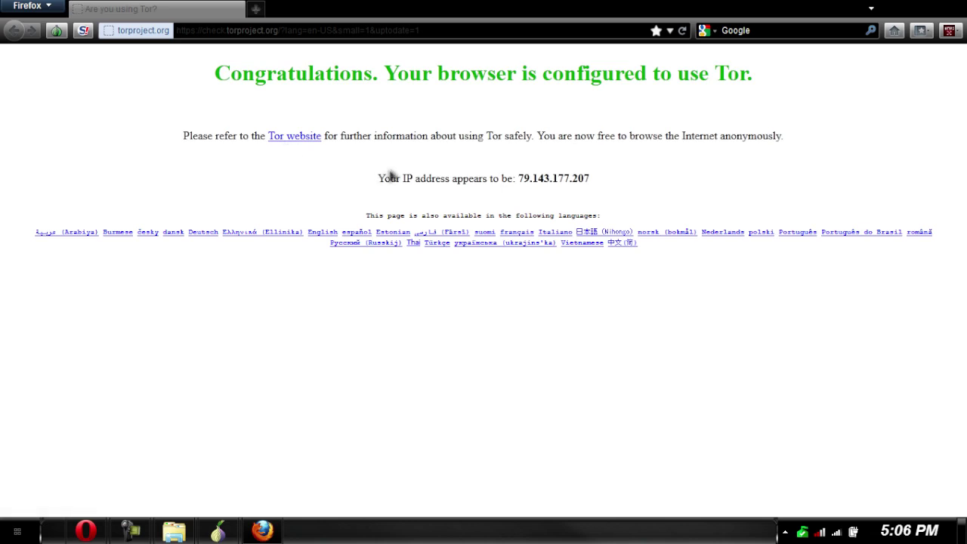
left_click_drag(516, 181, 590, 183)
left_click(613, 187)
Paste the virtualcustoms.net themes forum link over the Tor check URL and copy it.
left_click(455, 31)
key("BackSpace")
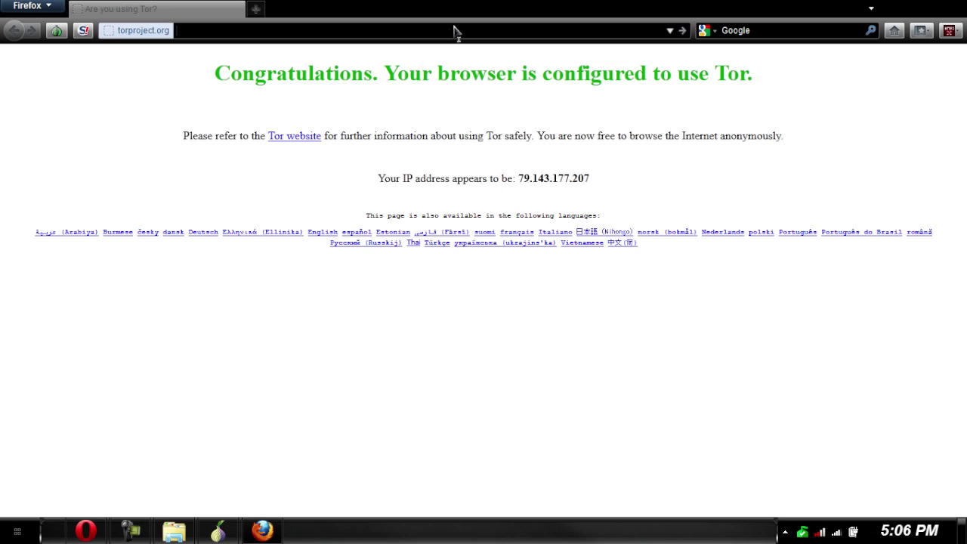
type("http://virtualcustoms.net/forumdisplay.php/864-Windows-7-Premium-Themes")
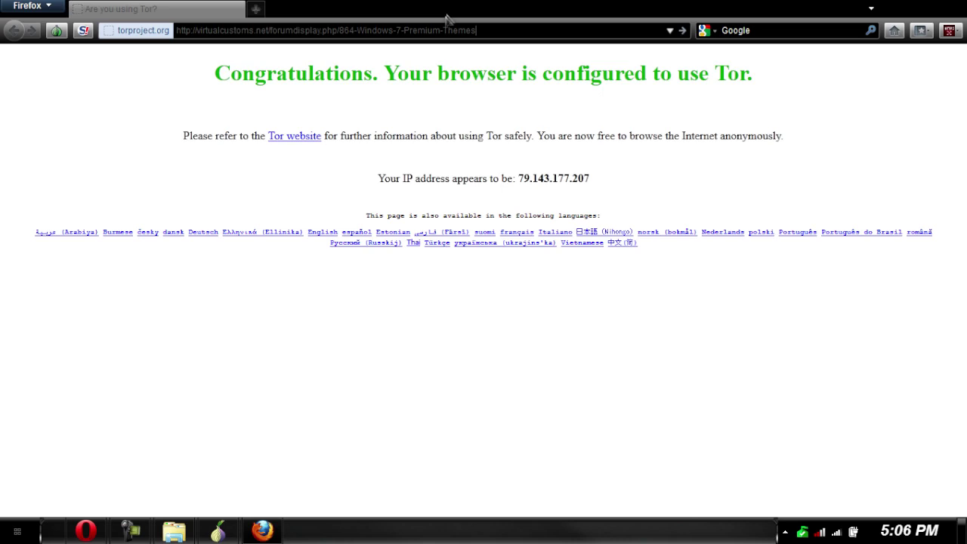
left_click_drag(482, 31, 169, 40)
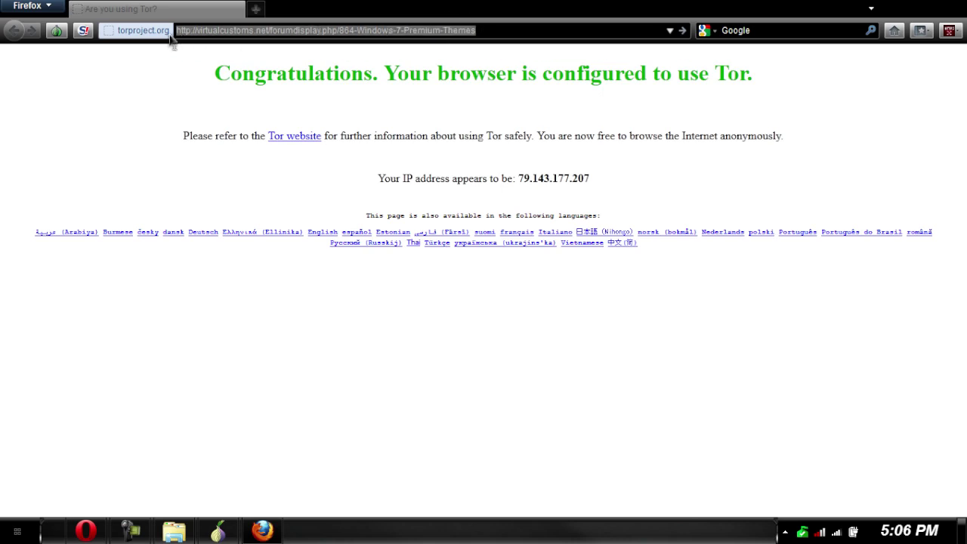
right_click(185, 38)
left_click(230, 80)
Reload the pasted Virtual Customs forum address in Opera, see it still returns 403 Forbidden, then close Opera.
left_click(85, 530)
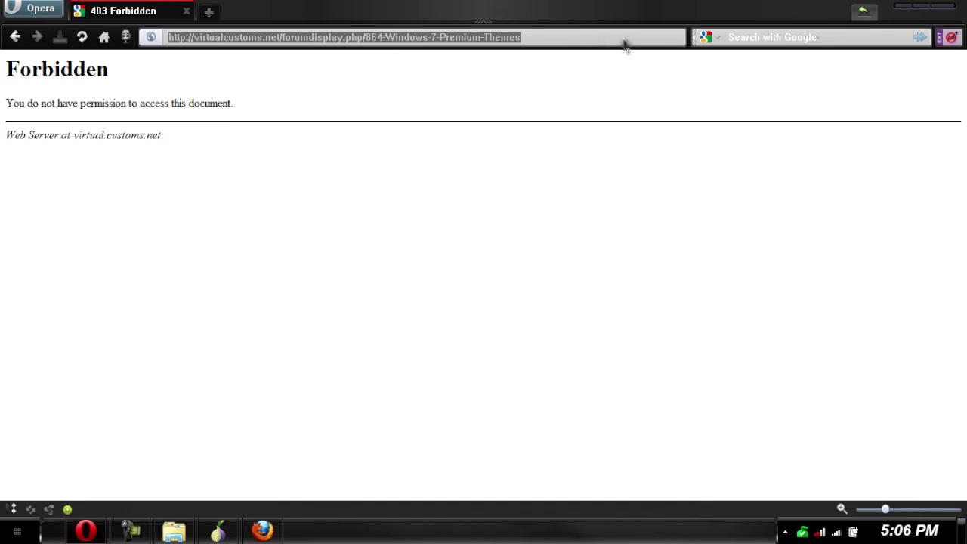
key("BackSpace")
key("ctrl+v")
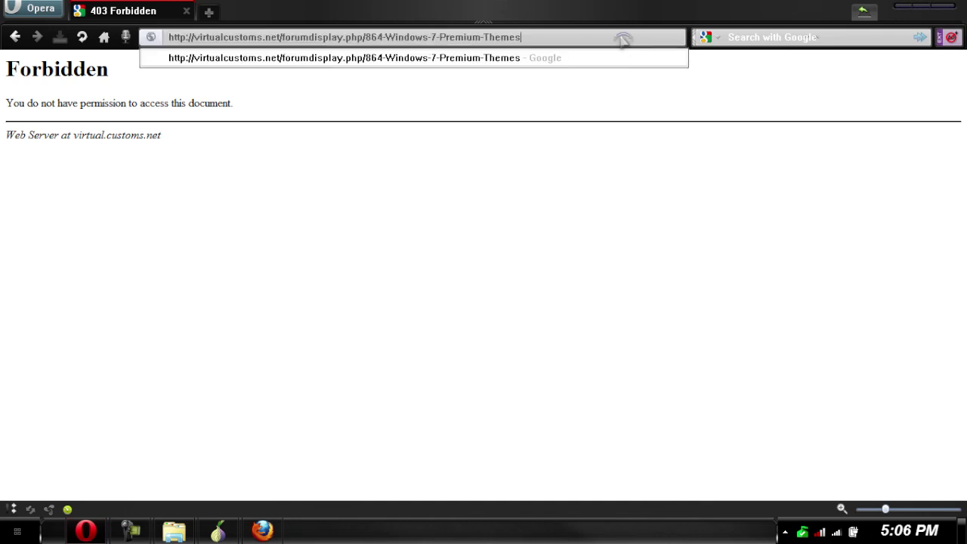
key("Return")
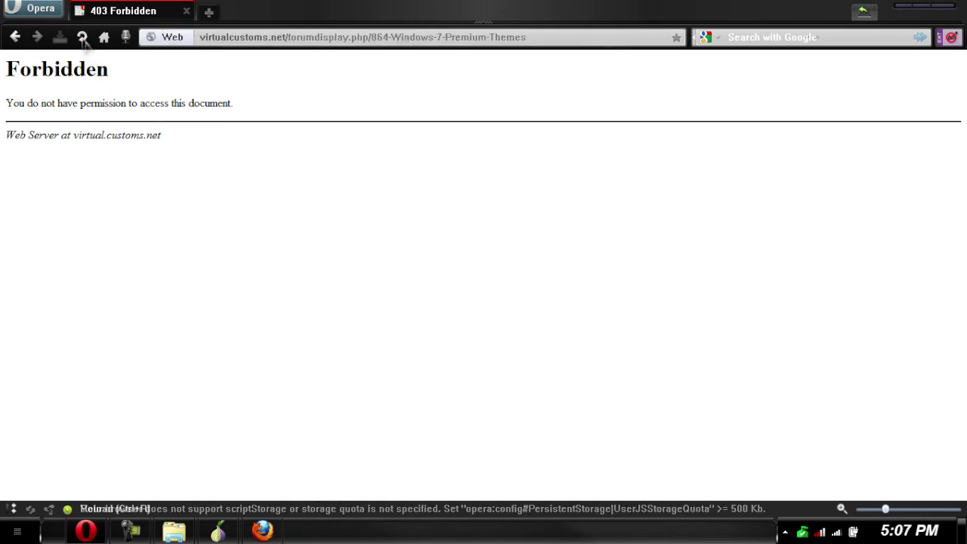
left_click(82, 36)
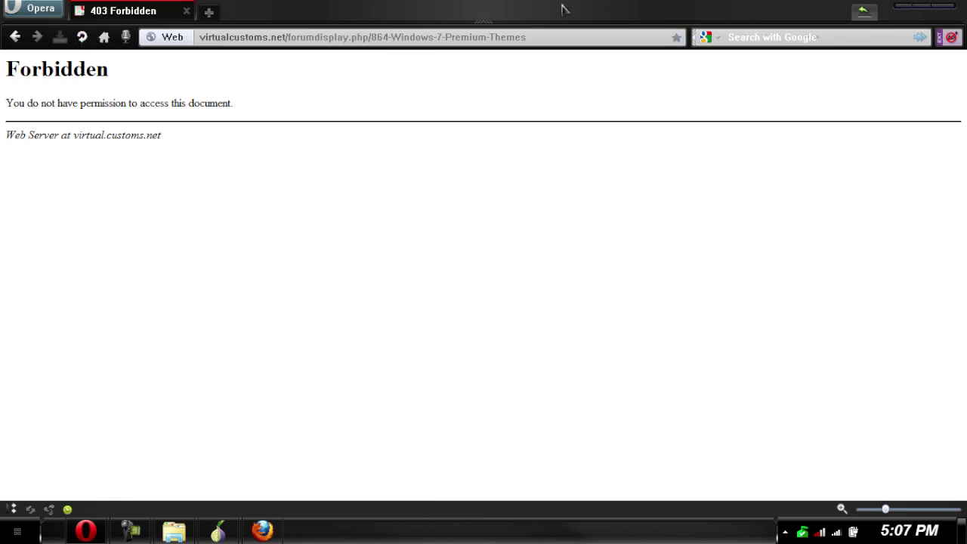
left_click(948, 10)
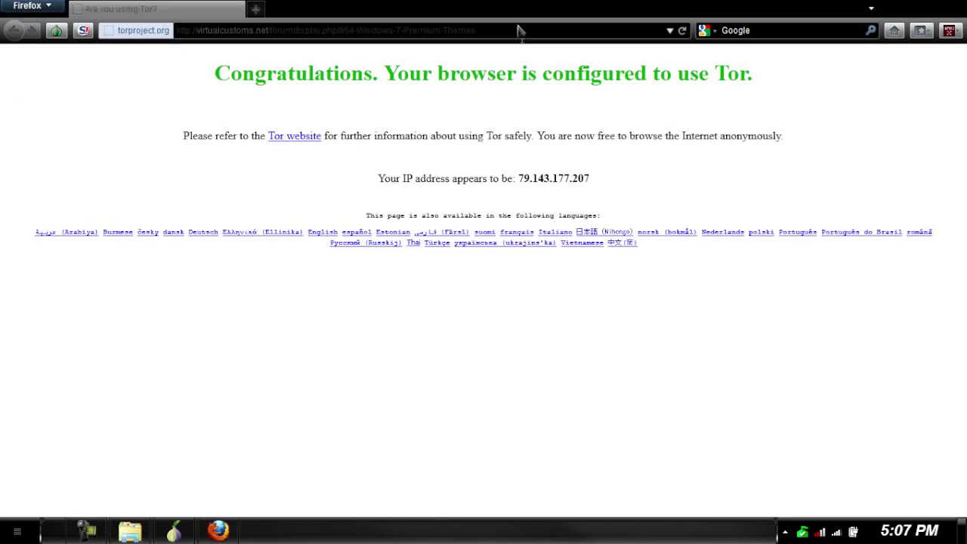
Load the pasted Virtual Customs forum address through Tor and scroll through its theme threads.
left_click(508, 30)
key("ctrl+v")
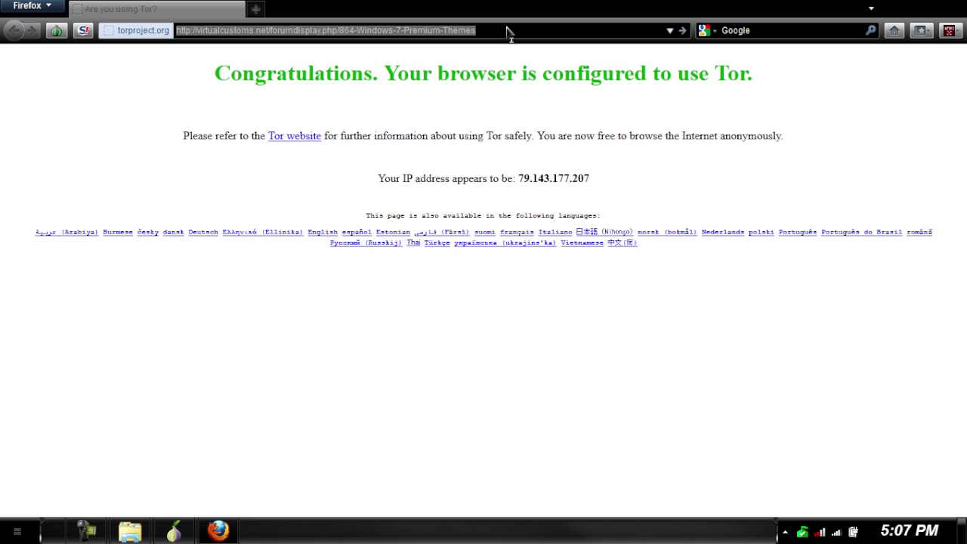
key("Return")
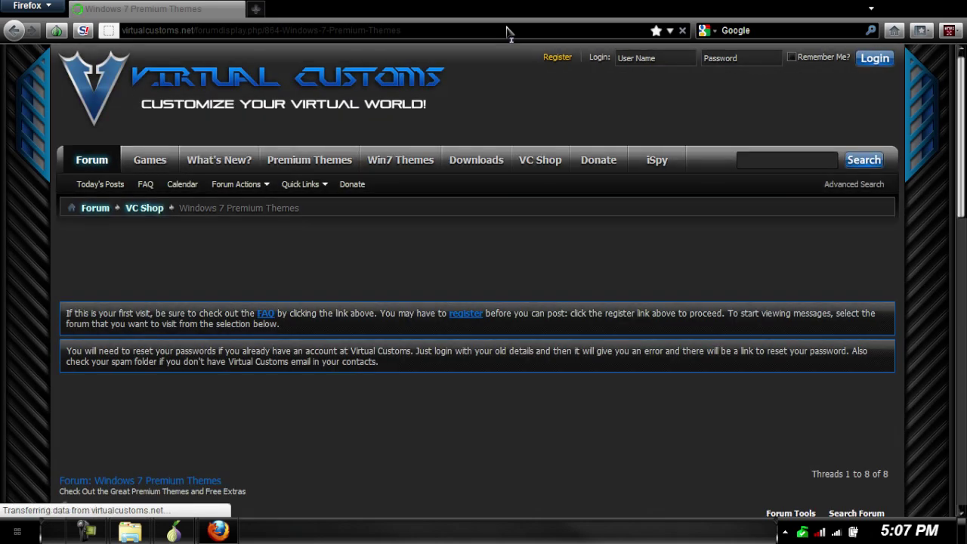
left_click_drag(961, 96, 957, 382)
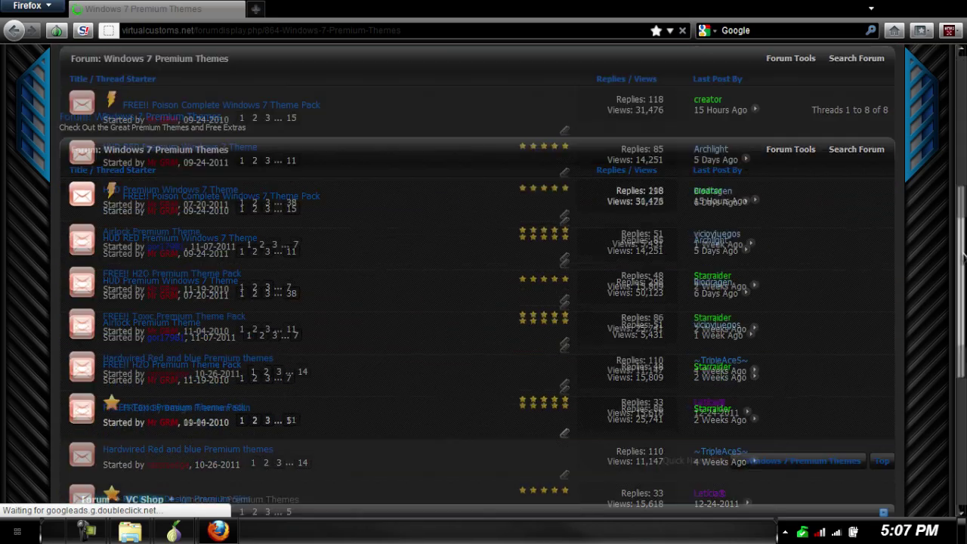
scroll(396, 235, "up", 10)
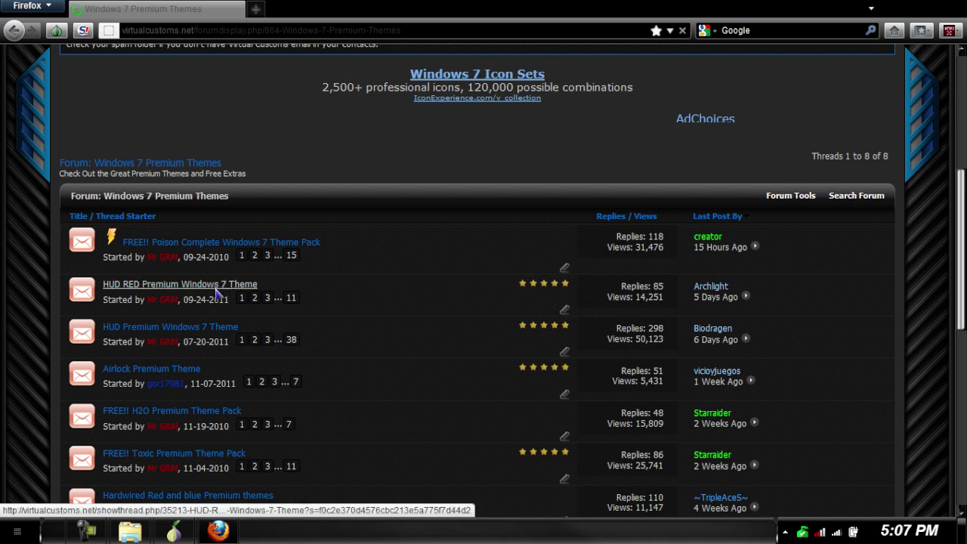
Scroll through the HUD RED Premium Windows 7 Theme thread posts, then return via the Premium Themes link.
left_click(216, 288)
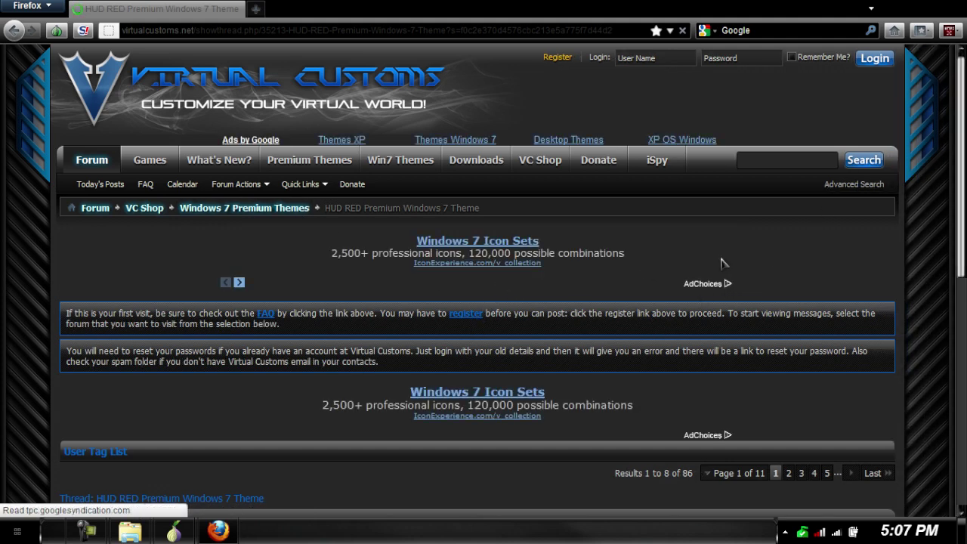
scroll(721, 262, "down", 3)
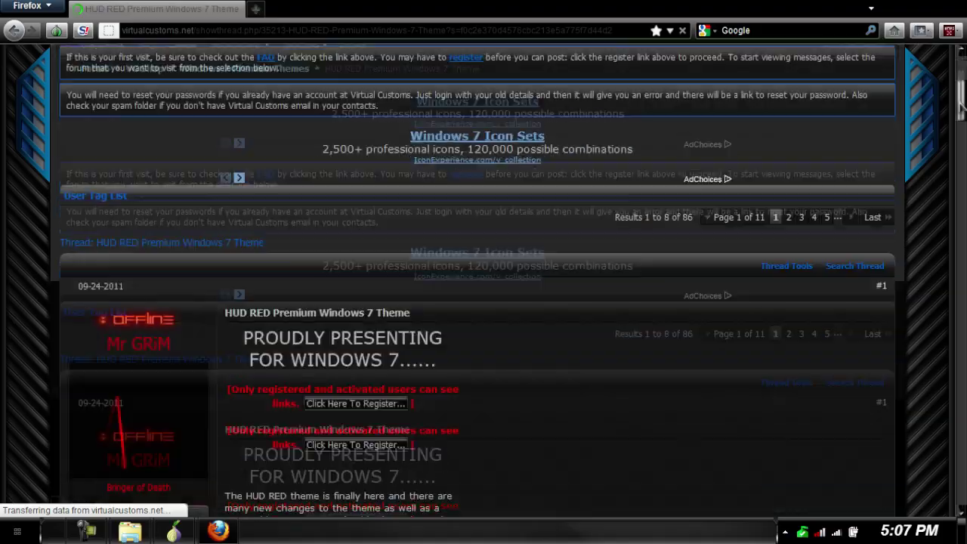
left_click_drag(961, 107, 959, 133)
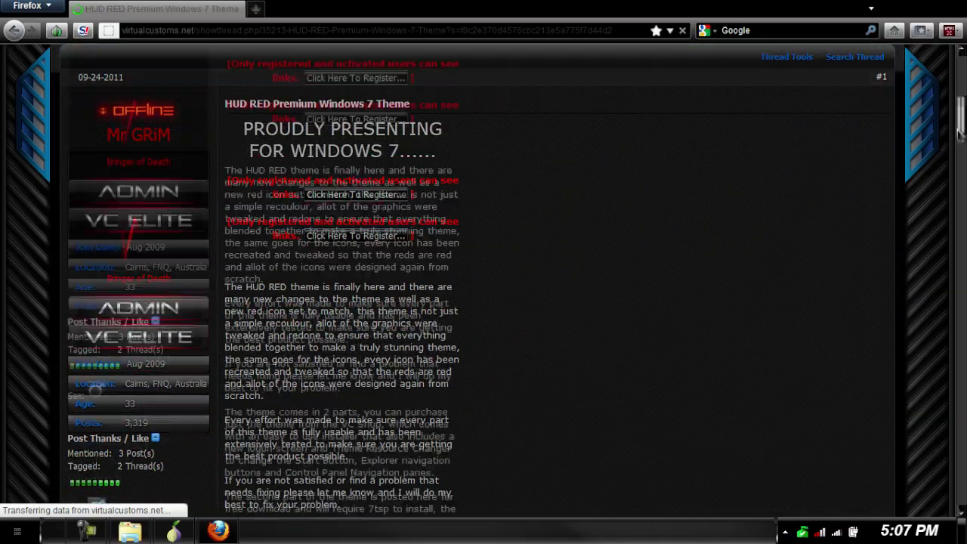
mouse_move(959, 133)
left_mouse_down()
mouse_move(947, 245)
mouse_move(912, 388)
left_mouse_up()
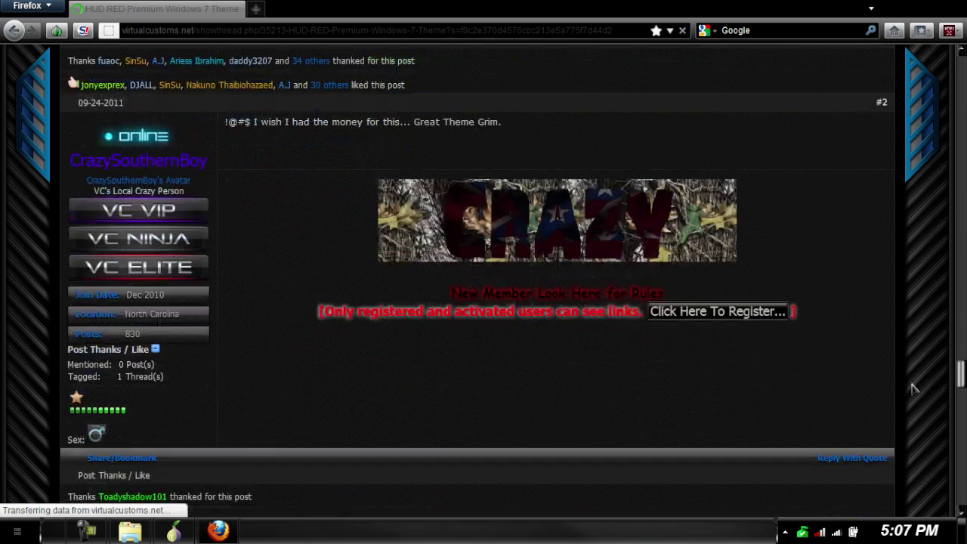
left_click_drag(911, 388, 898, 425)
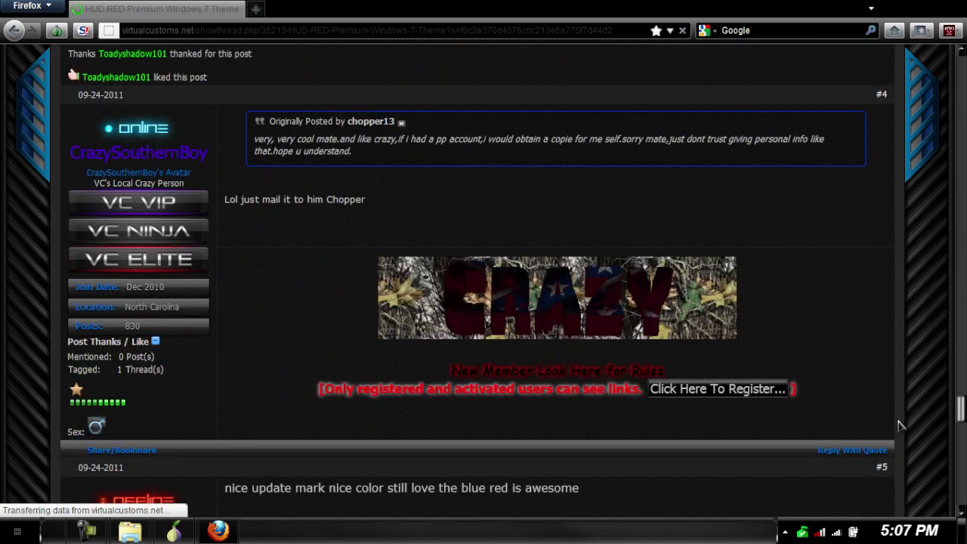
left_click_drag(899, 426, 948, 72)
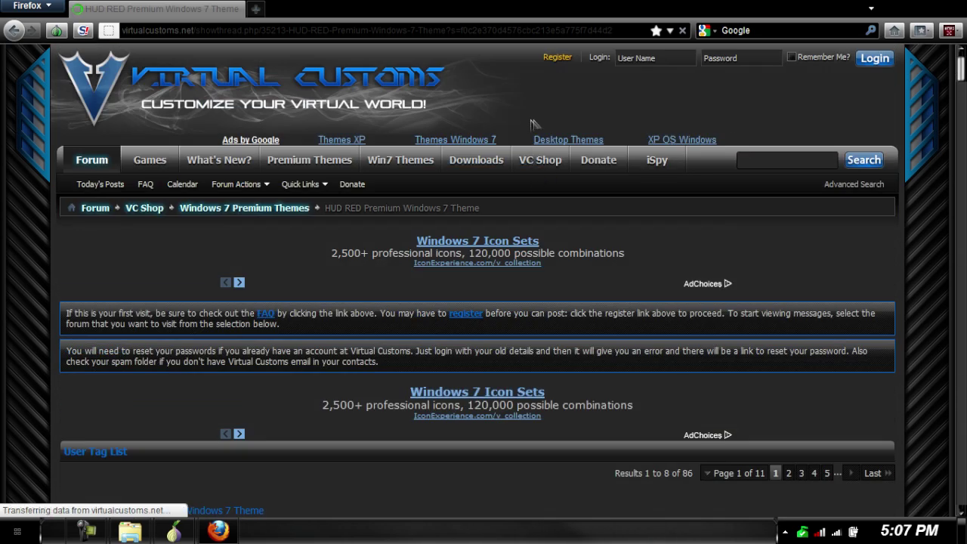
left_click(329, 159)
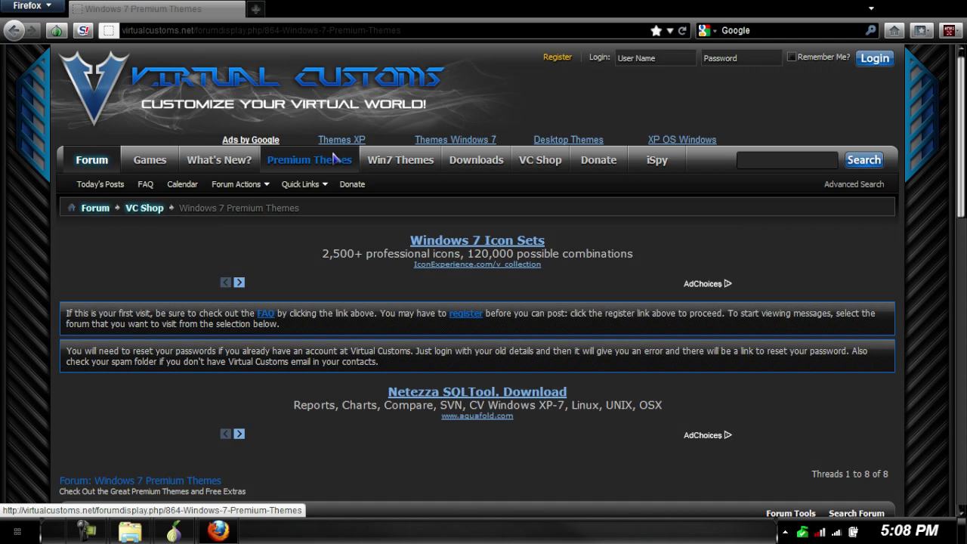
left_click(28, 6)
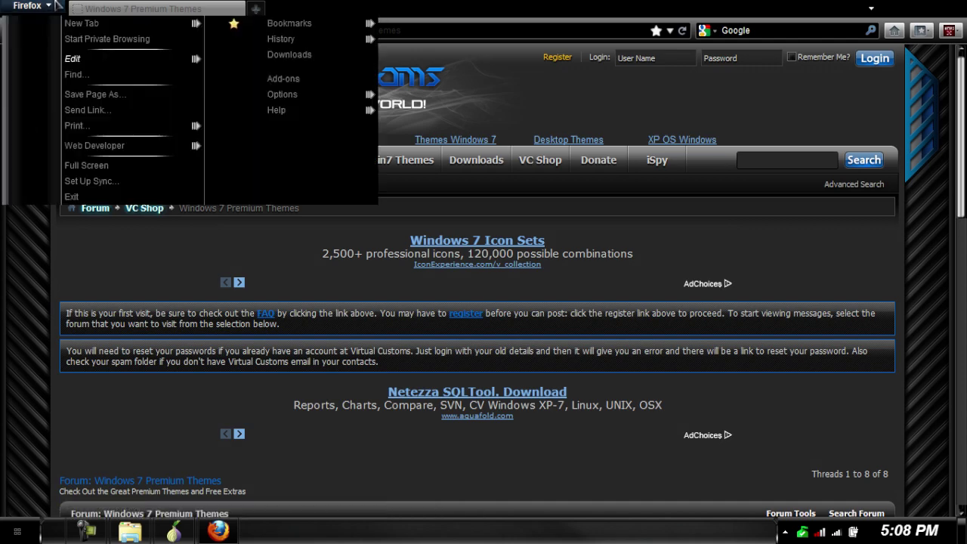
Exit the Tor browser window, leaving Vidalia still connected.
left_click(121, 197)
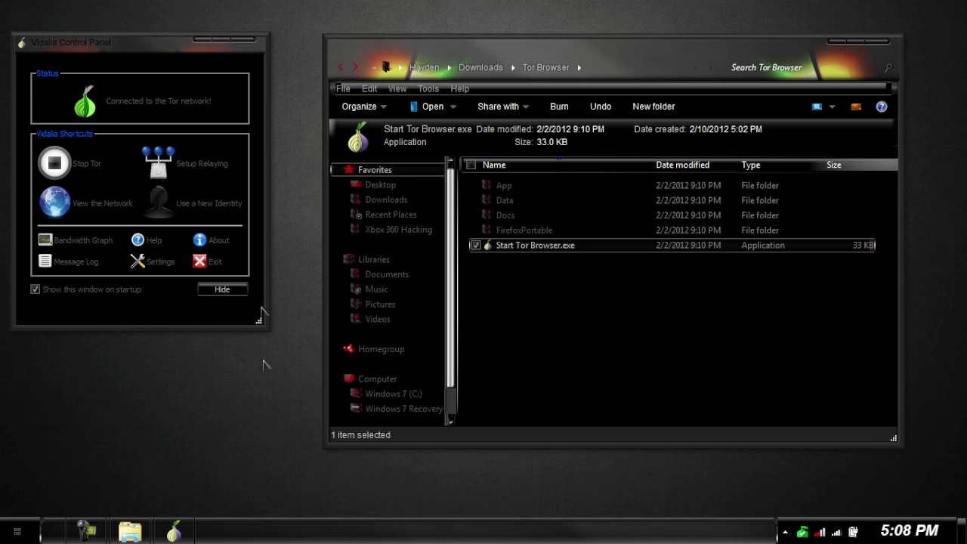